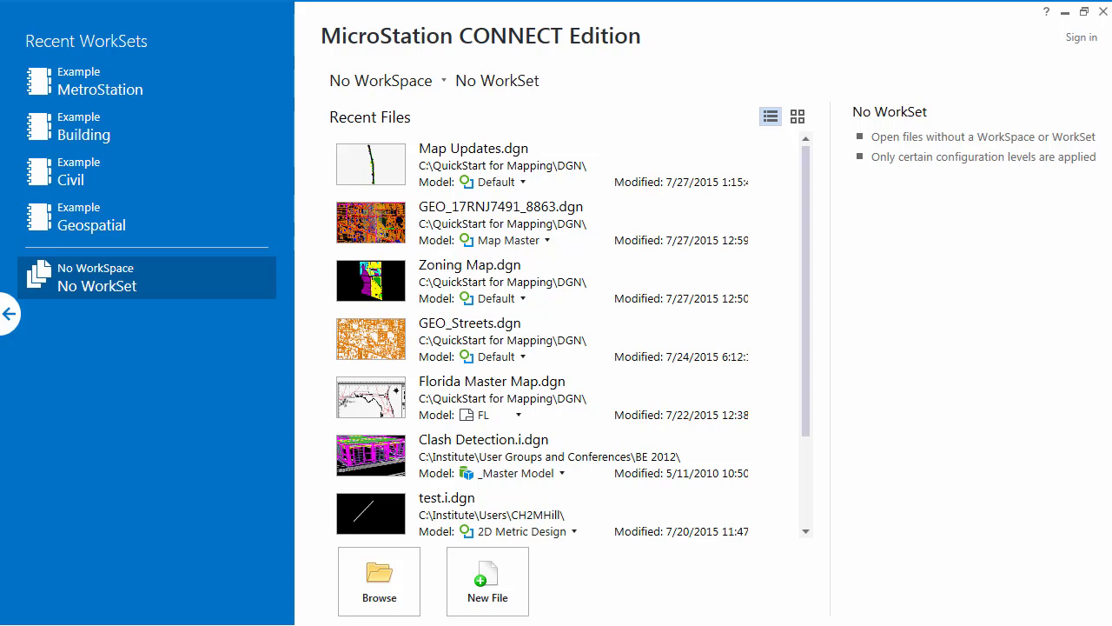
Step: Open GEO_Streets.dgn from the QuickStart for Mapping DGN folder
click(398, 591)
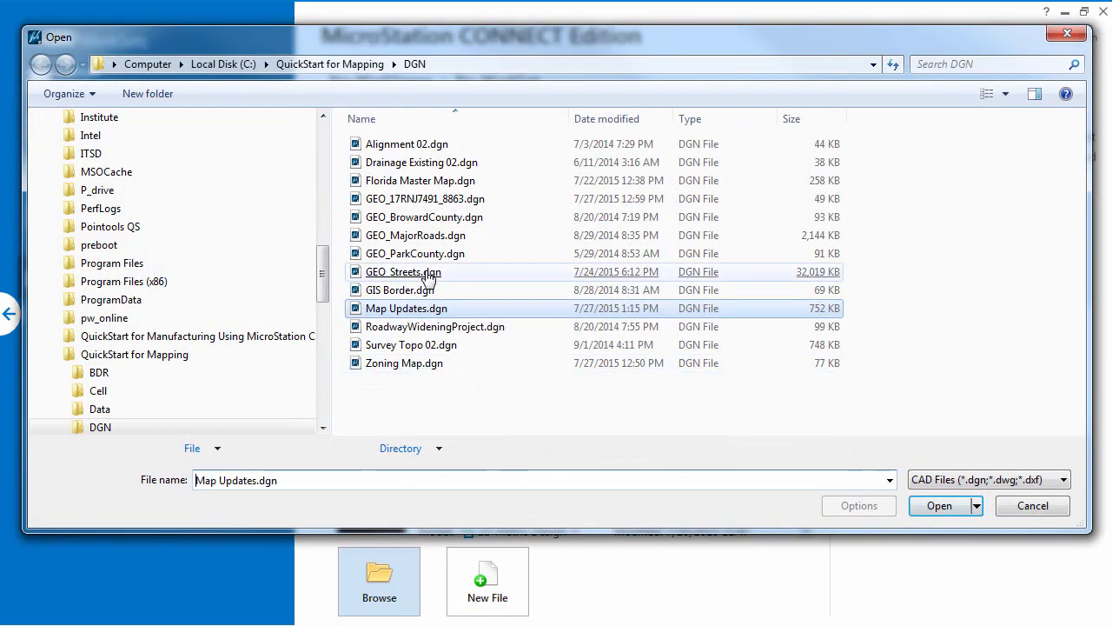
click(428, 275)
double_click(428, 275)
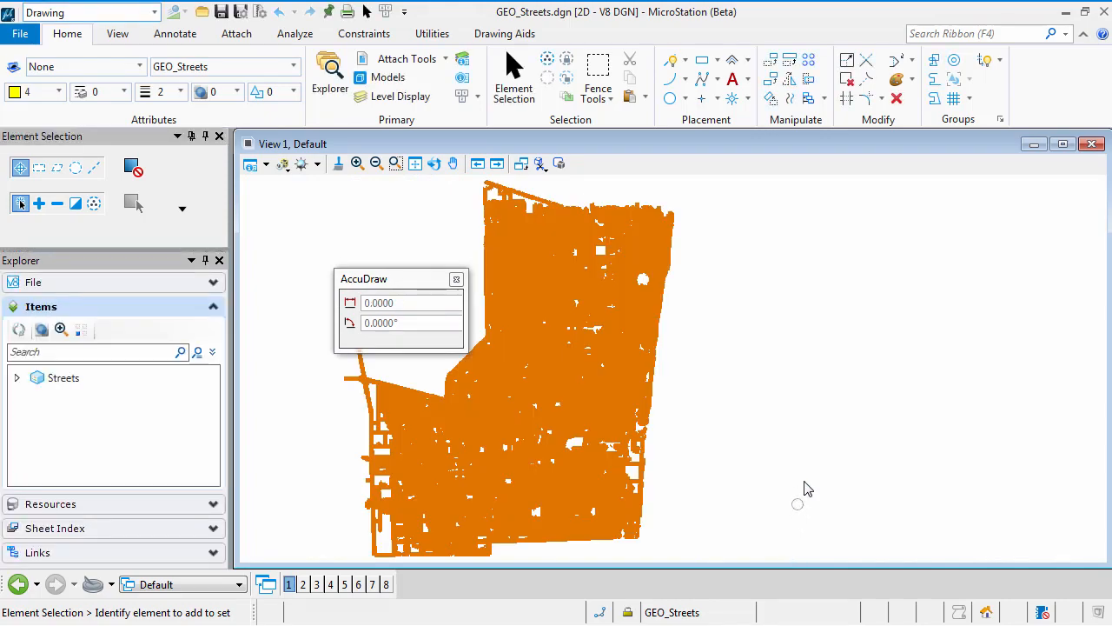
Step: Switch AccuDraw to rectangular X and Y coordinates and dock its window beneath the drawing view
scroll(562, 343, up, 3)
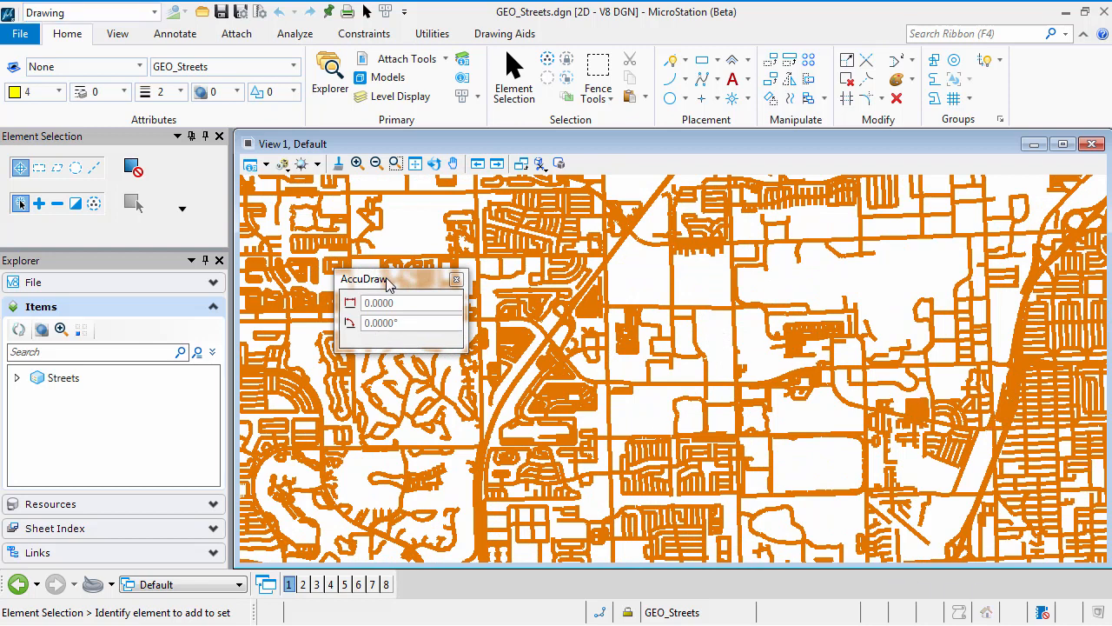
click(402, 335)
key(space)
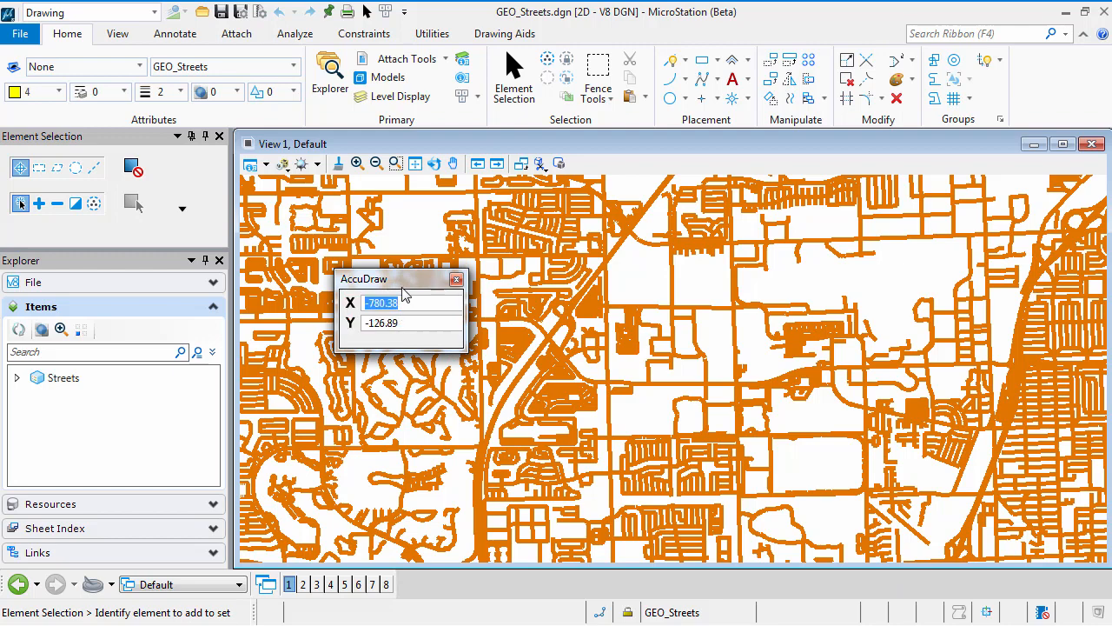
drag(405, 287, 487, 584)
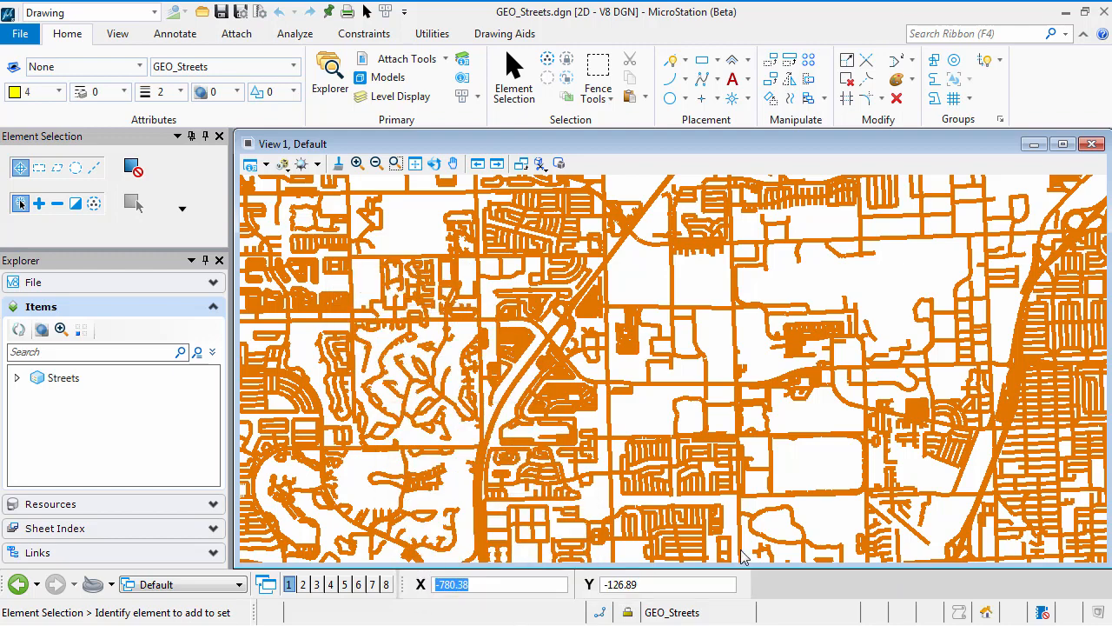
Step: Attach all six SID rasters, BRO2011_110946 through BRO2011_111547, with the default attachment options
click(236, 35)
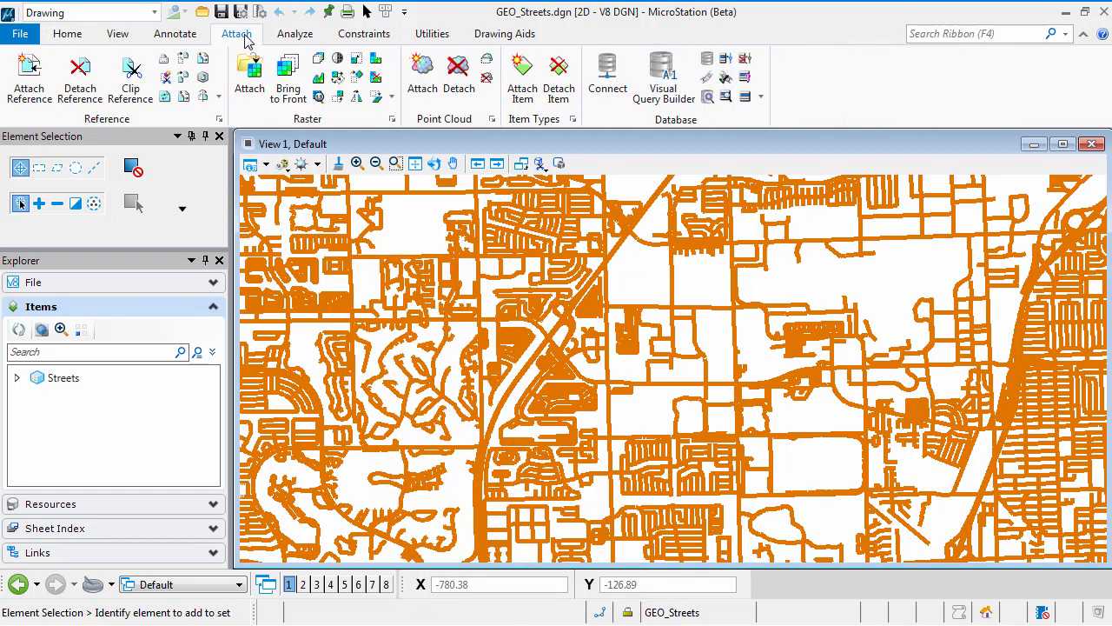
click(256, 78)
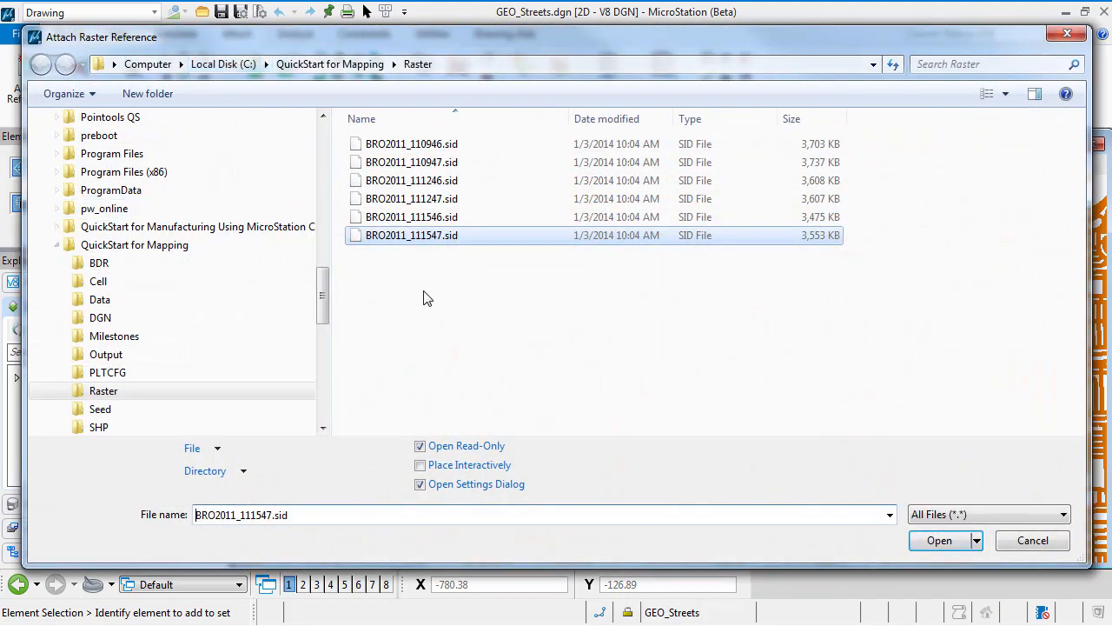
shift+click(391, 144)
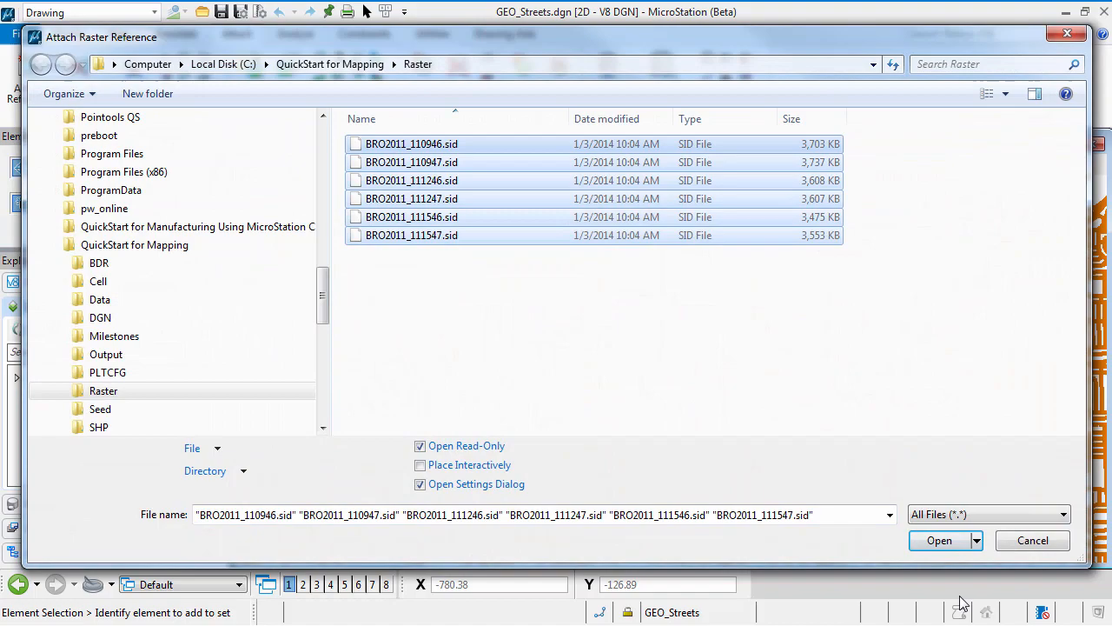
click(943, 545)
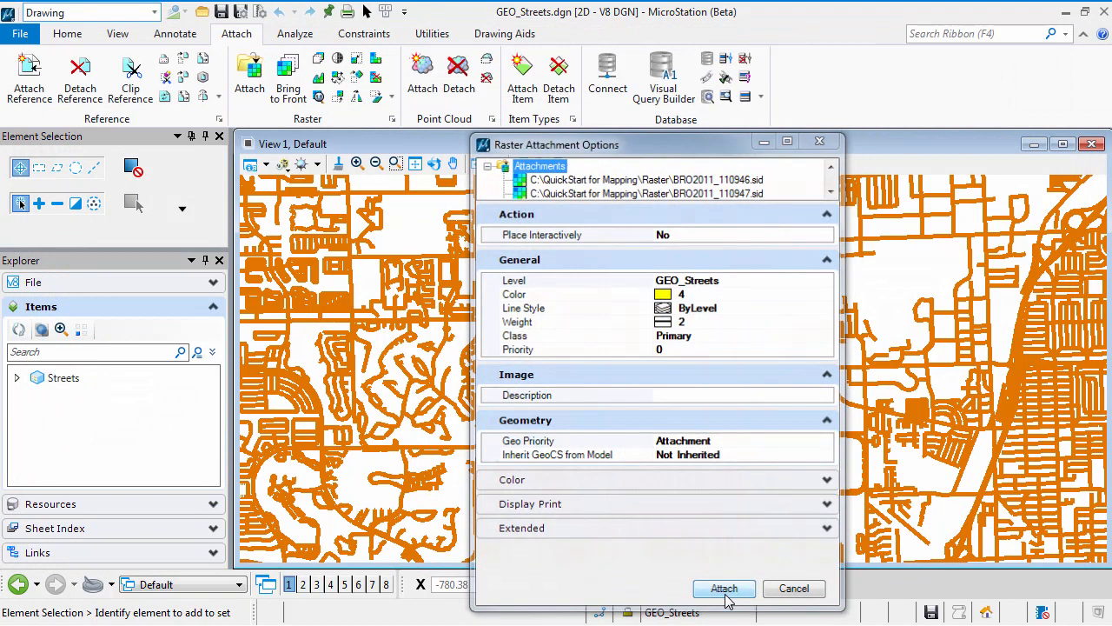
click(726, 595)
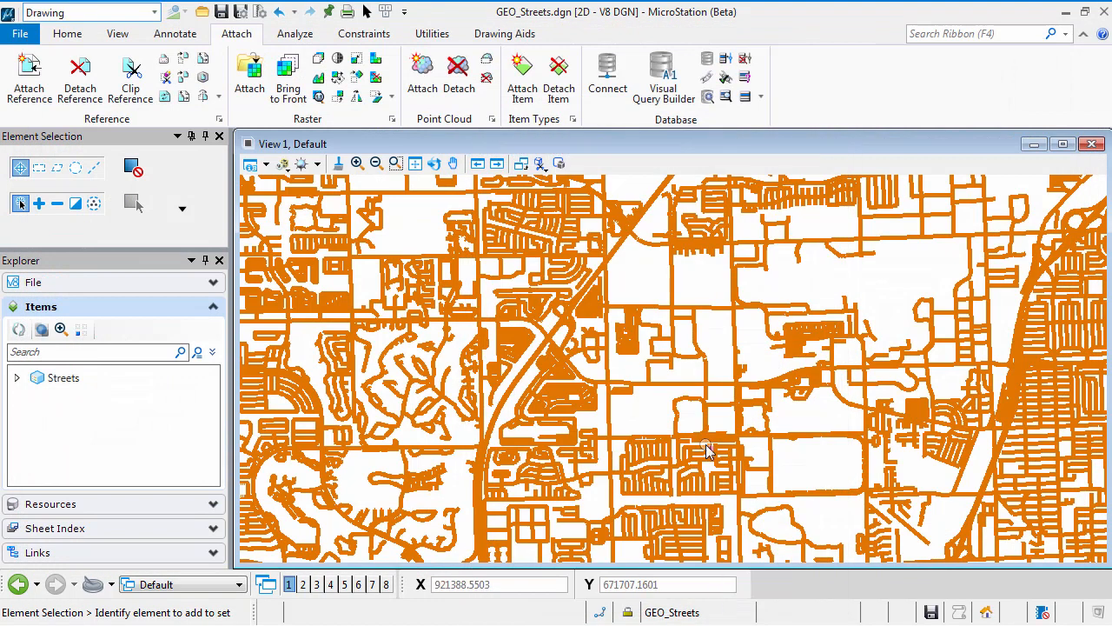
scroll(717, 461, down, 4)
scroll(717, 461, up, 1)
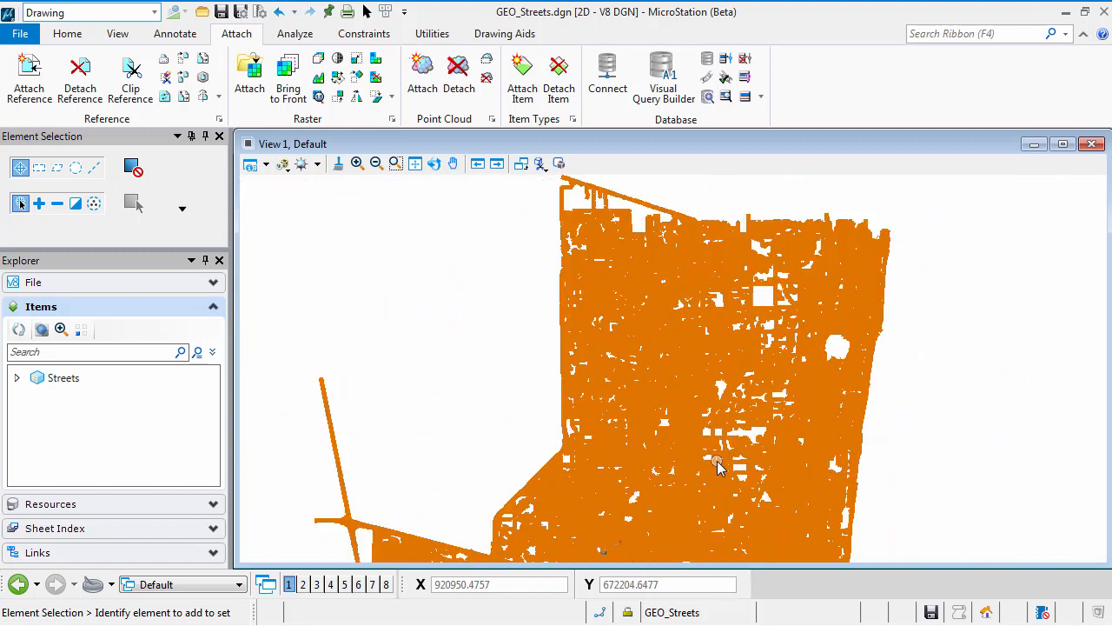
middle_drag(717, 458, 714, 455)
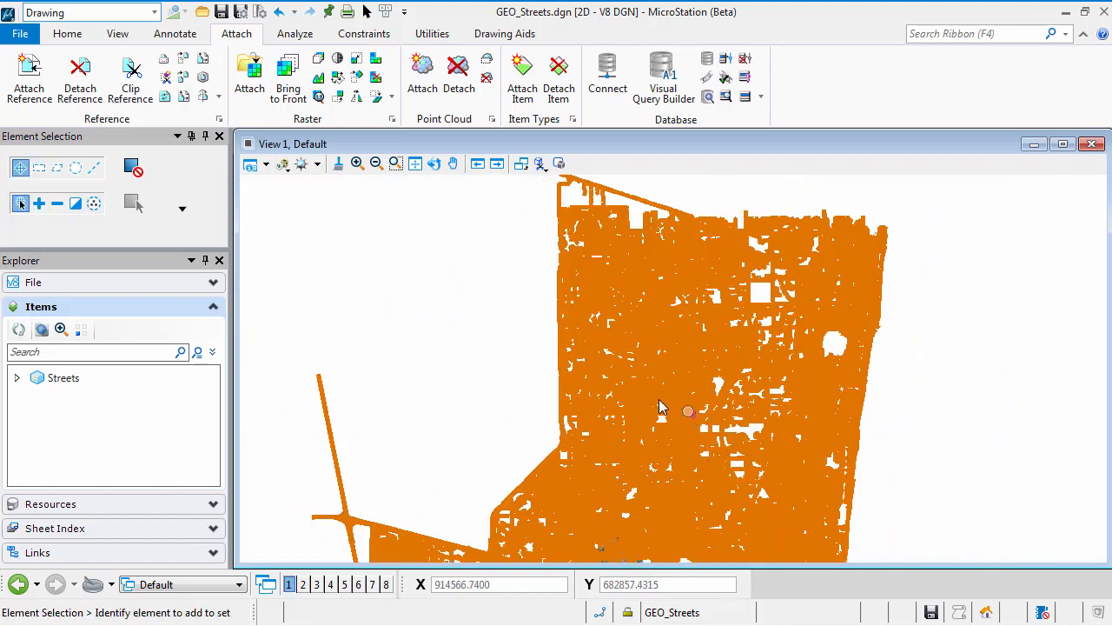
scroll(660, 406, up, 4)
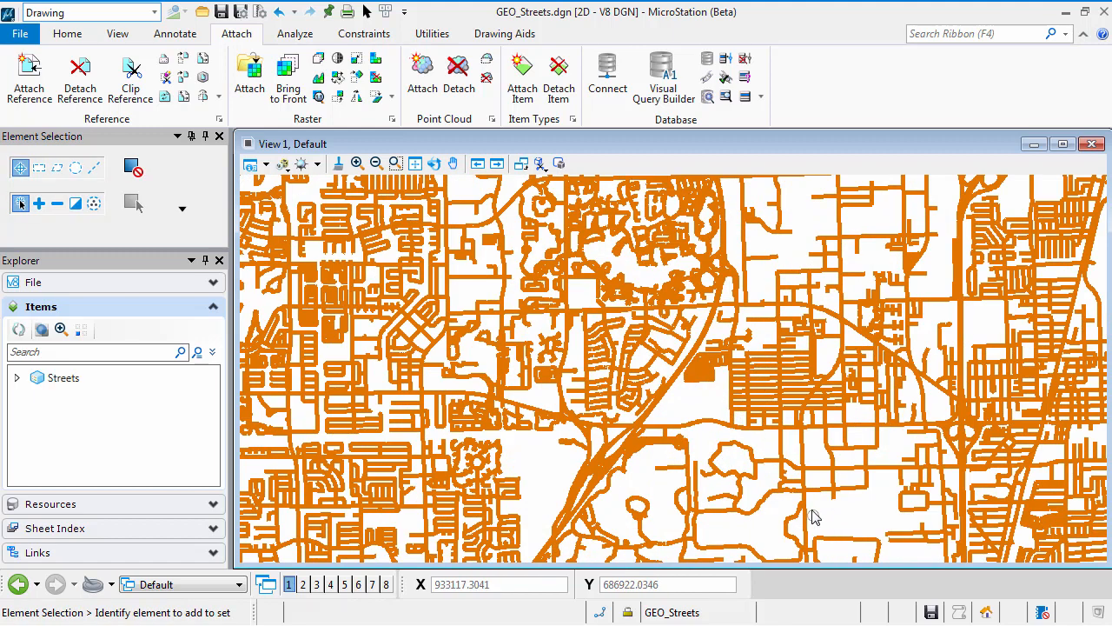
scroll(764, 491, down, 2)
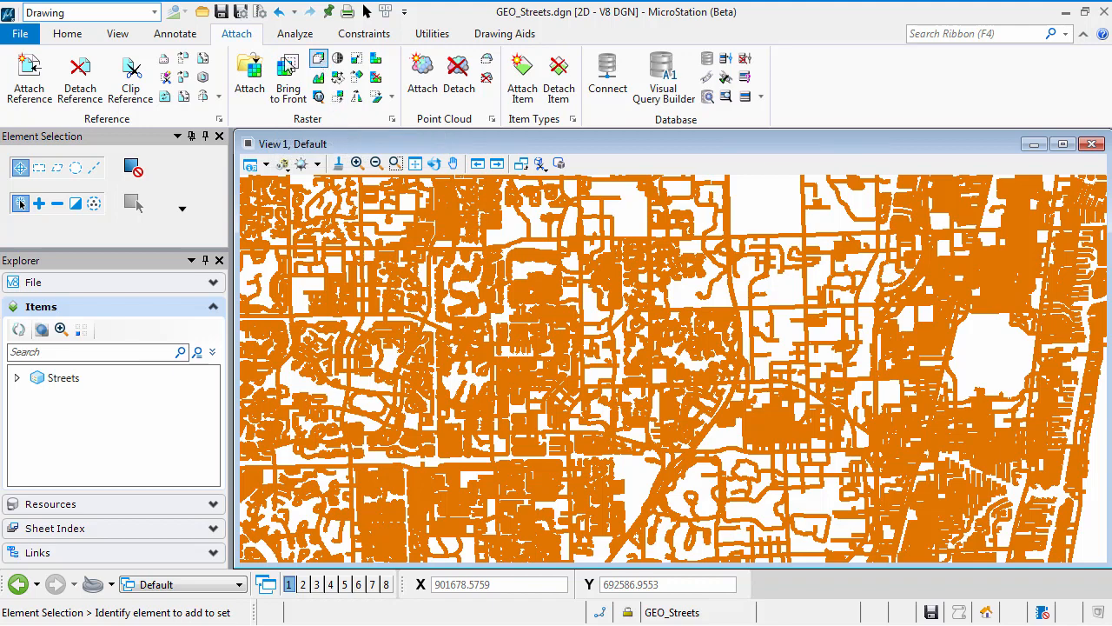
Step: Review the attached rasters in Raster Manager, selecting every listed SID file, and close it
click(67, 34)
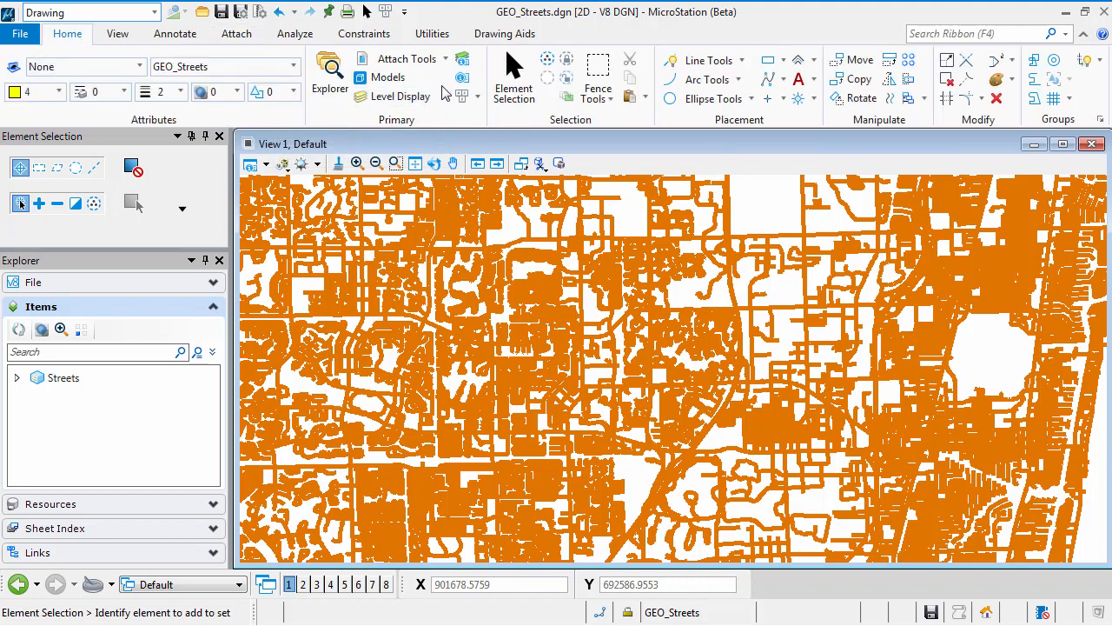
click(445, 58)
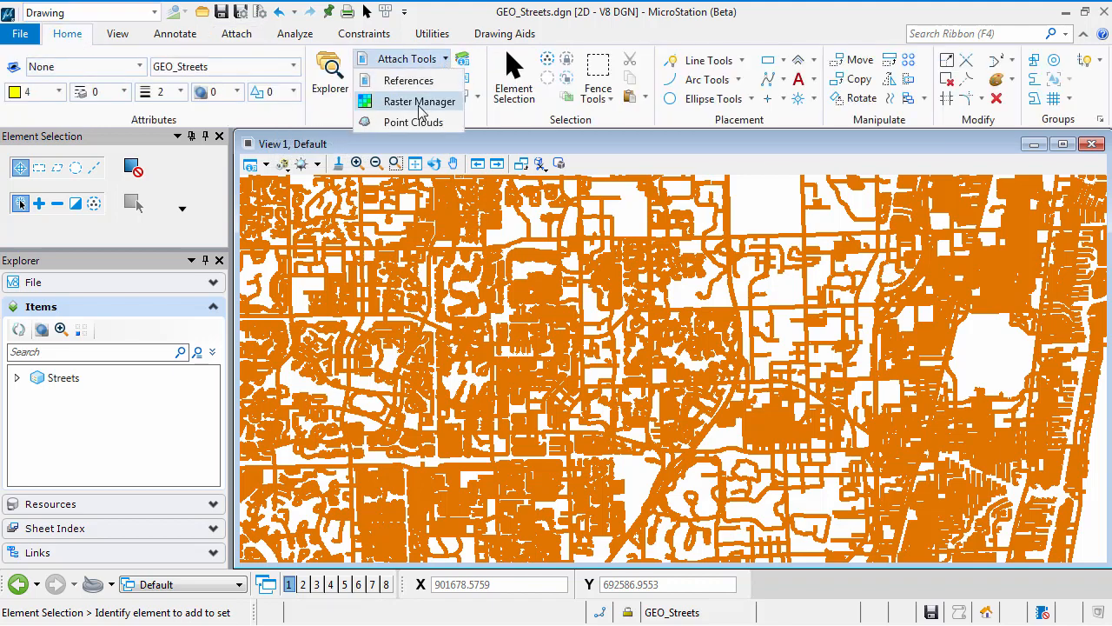
click(420, 108)
drag(449, 277, 456, 358)
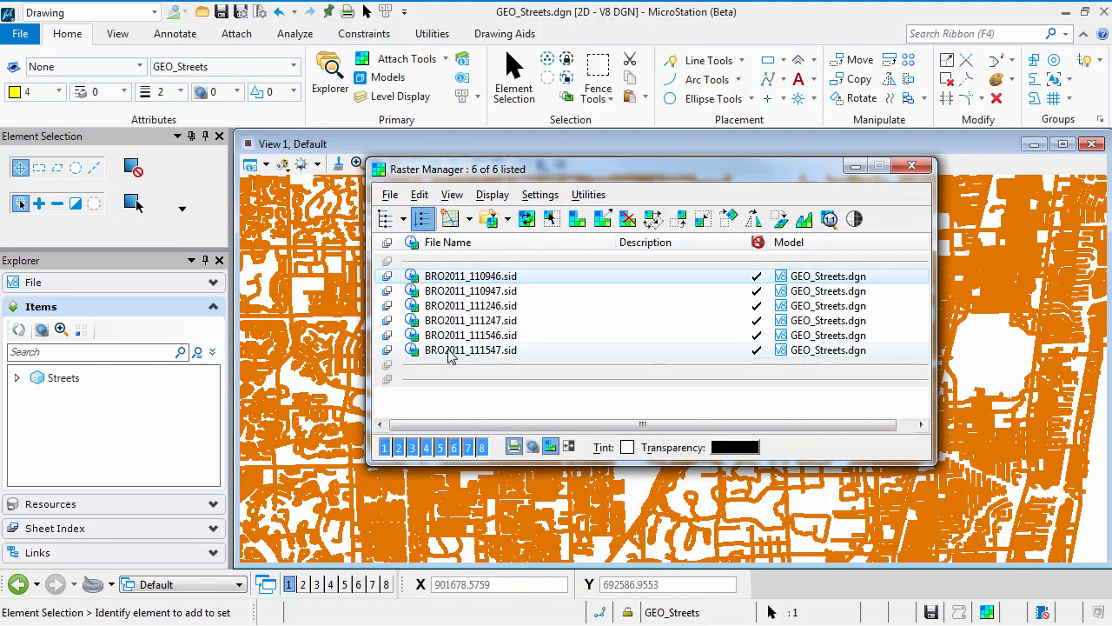
shift+click(450, 350)
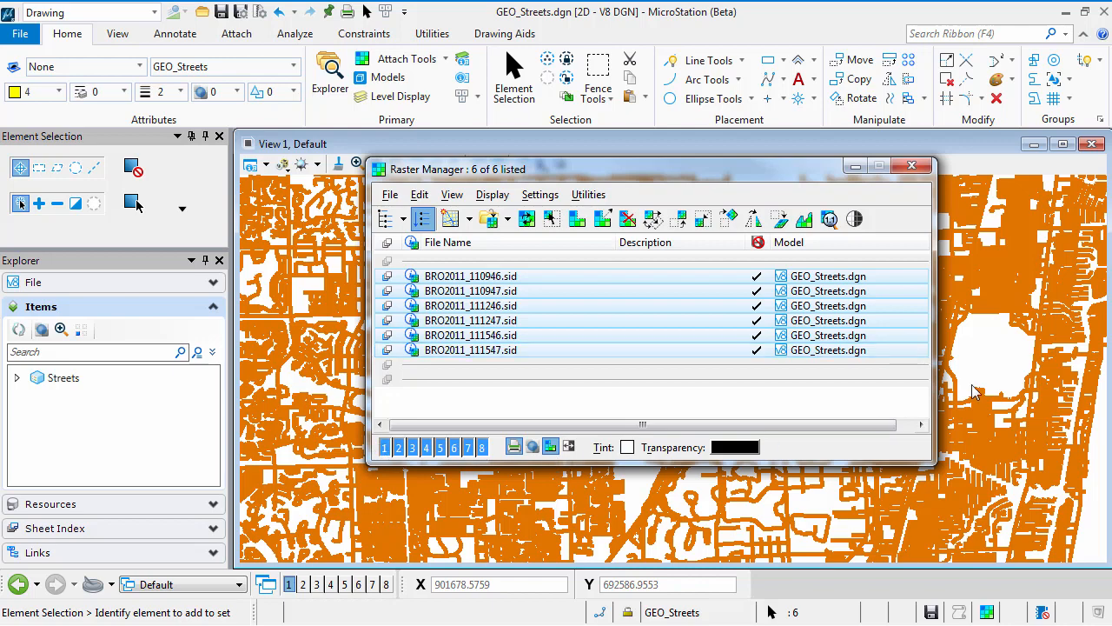
click(911, 165)
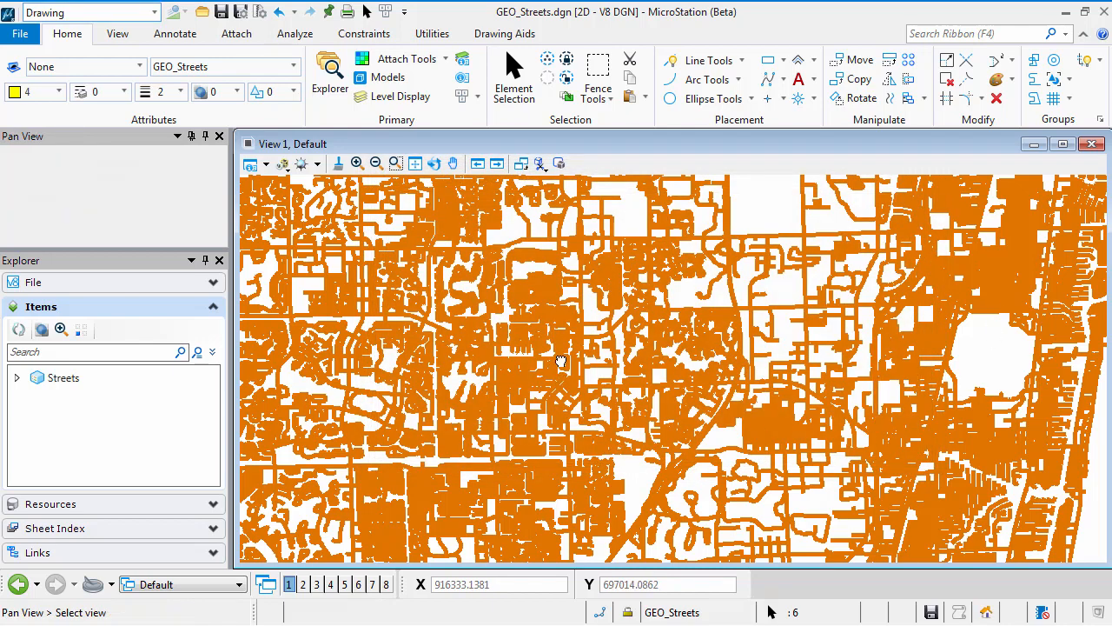
Step: Fit View 1 to the raster files only
middle_click(561, 360)
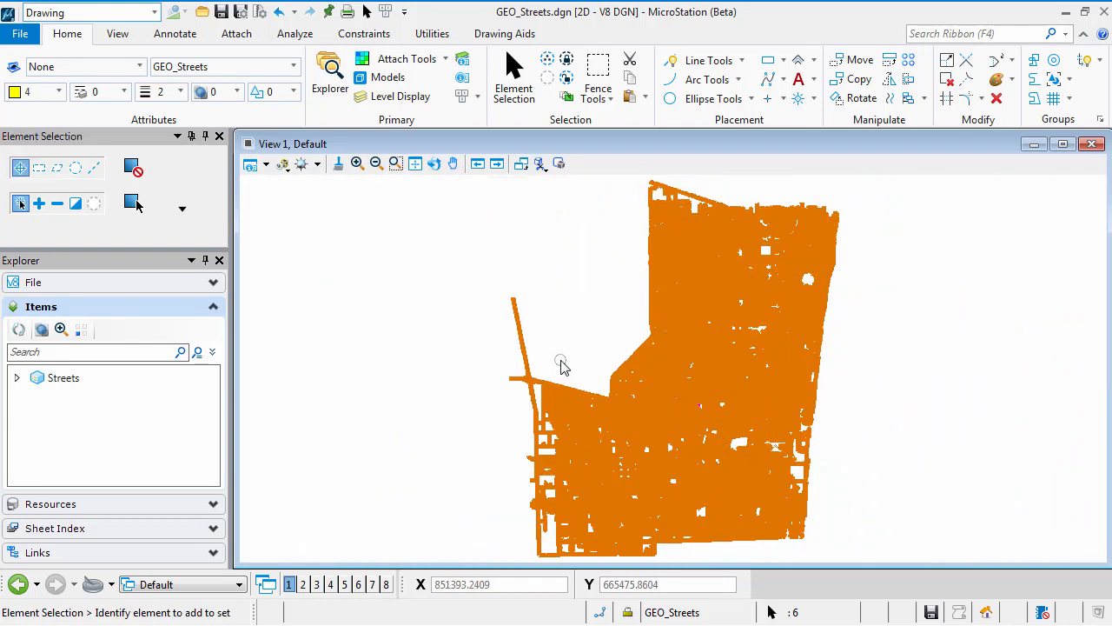
click(414, 167)
click(90, 164)
click(96, 219)
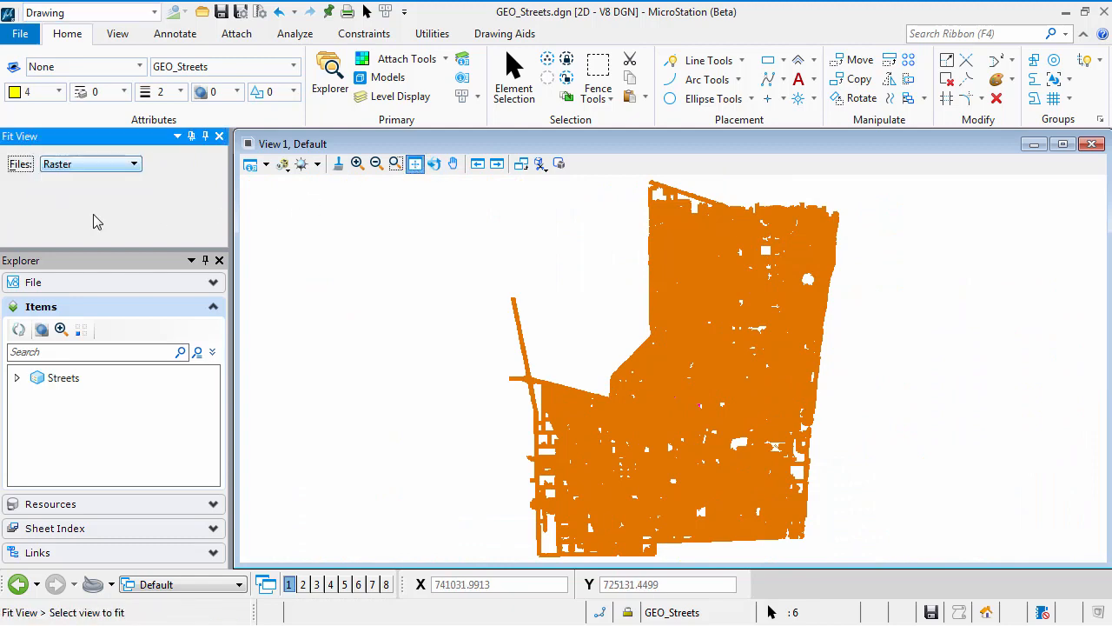
click(561, 306)
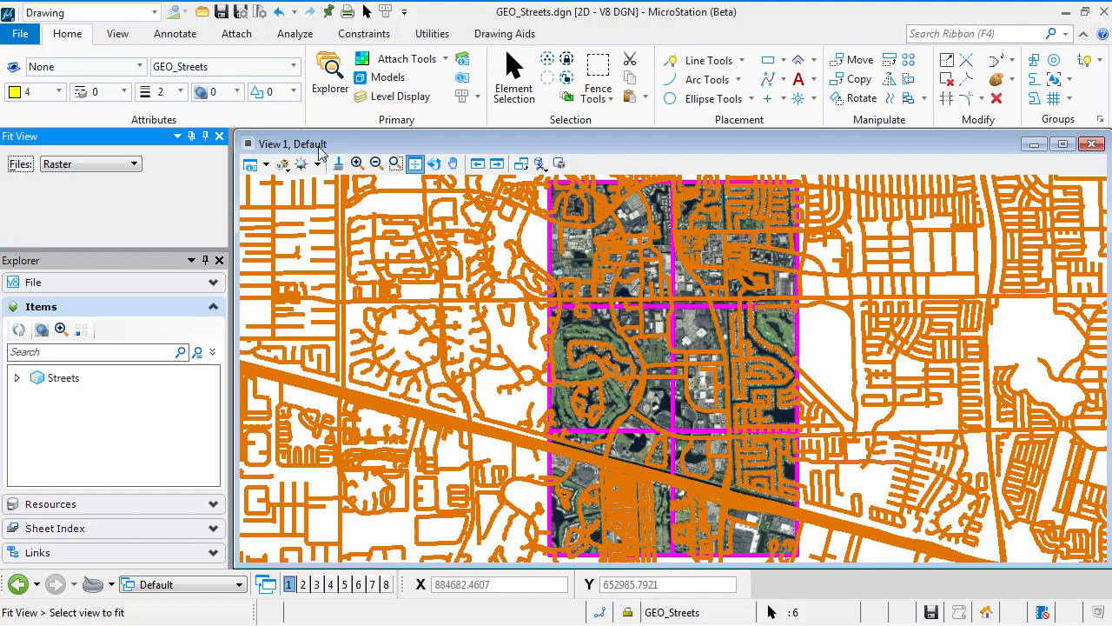
click(415, 165)
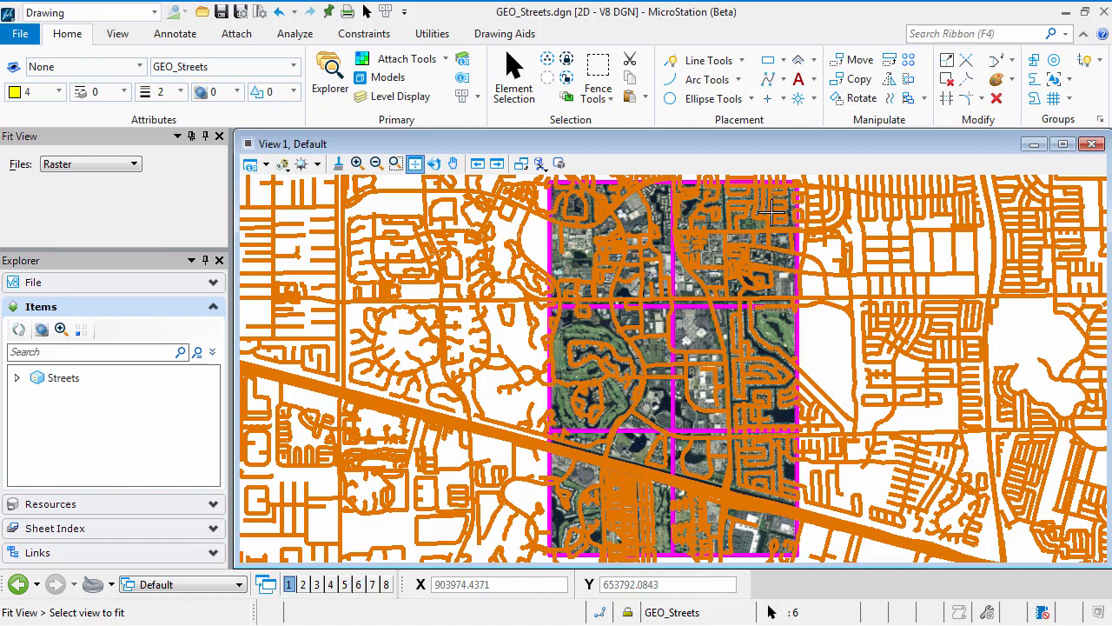
Step: Examine how the street lines match the aerial imagery at intersections and street ends near the rasters' north-east corner
scroll(771, 212, up, 1)
middle_drag(772, 212, 737, 325)
scroll(726, 311, up, 1)
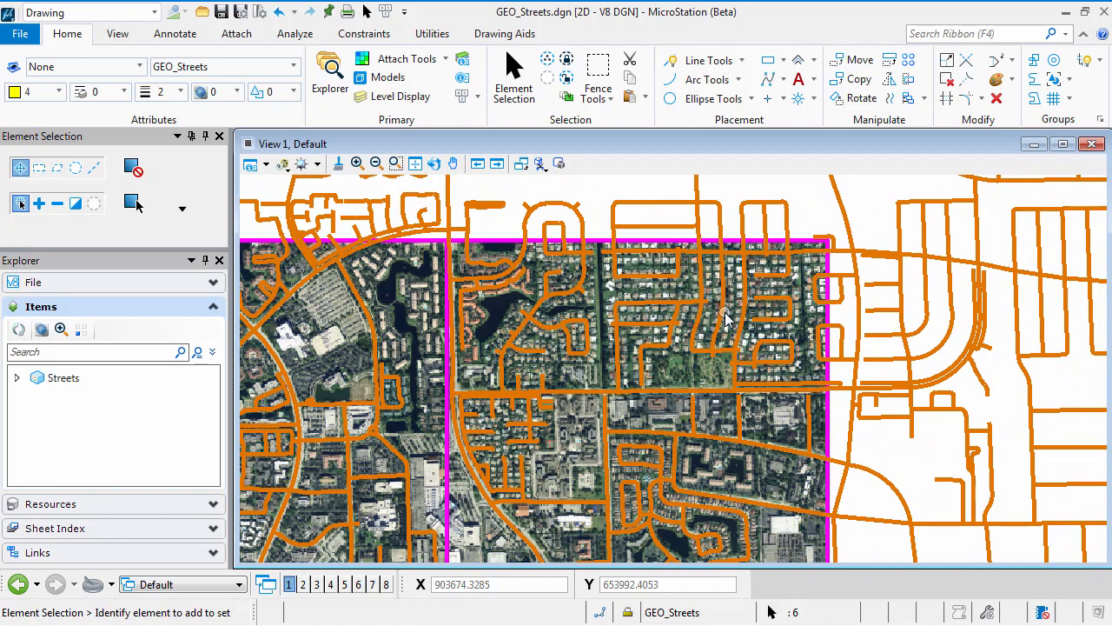
scroll(725, 311, up, 1)
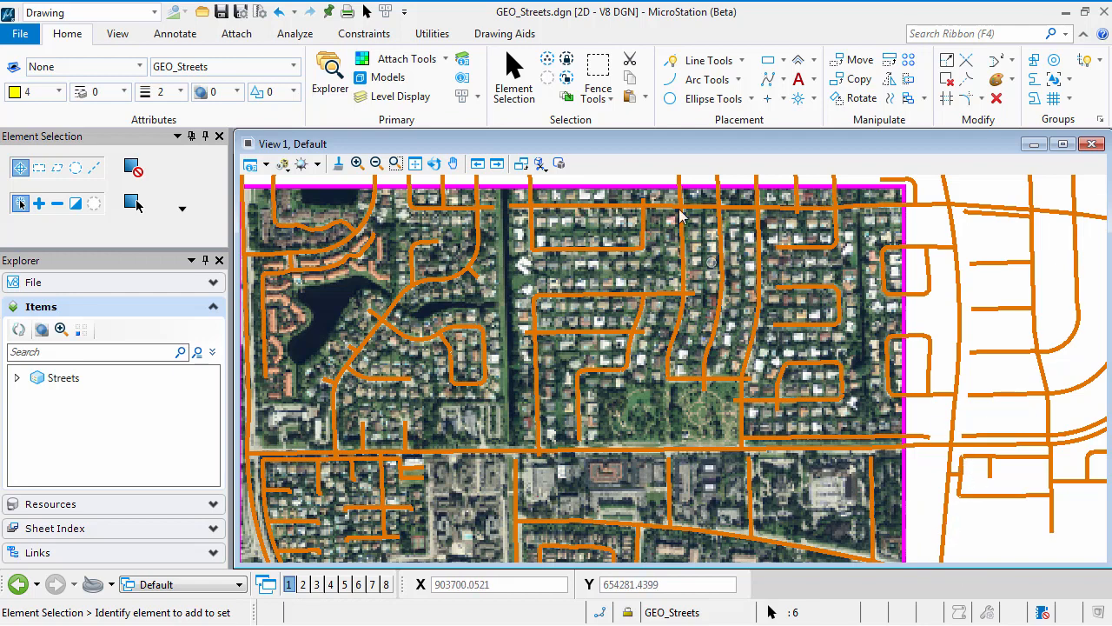
scroll(665, 218, up, 5)
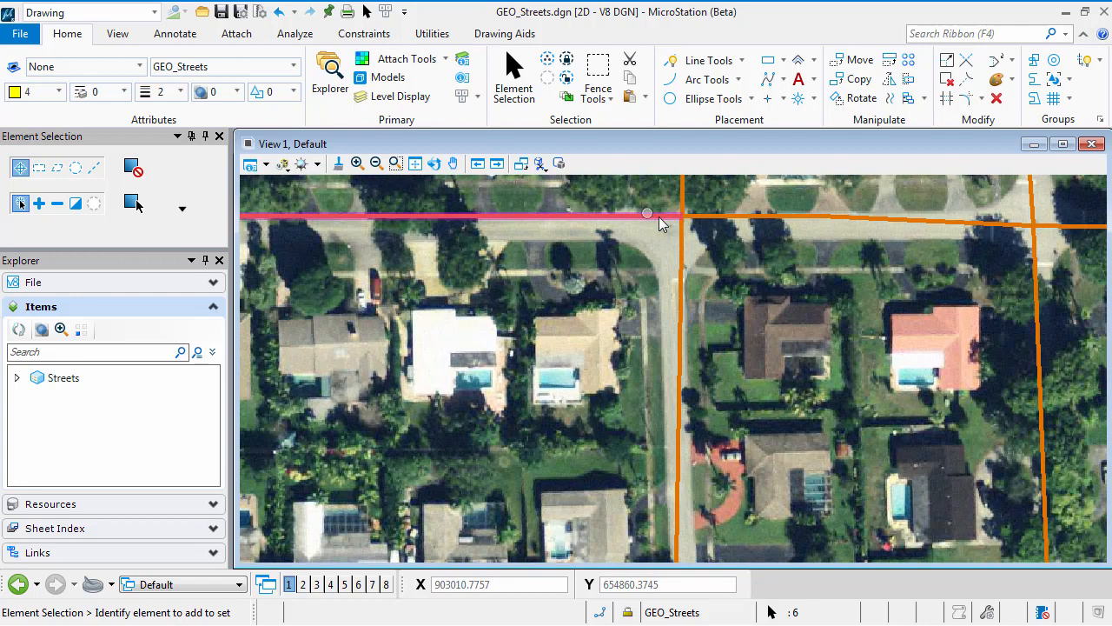
middle_drag(661, 219, 669, 372)
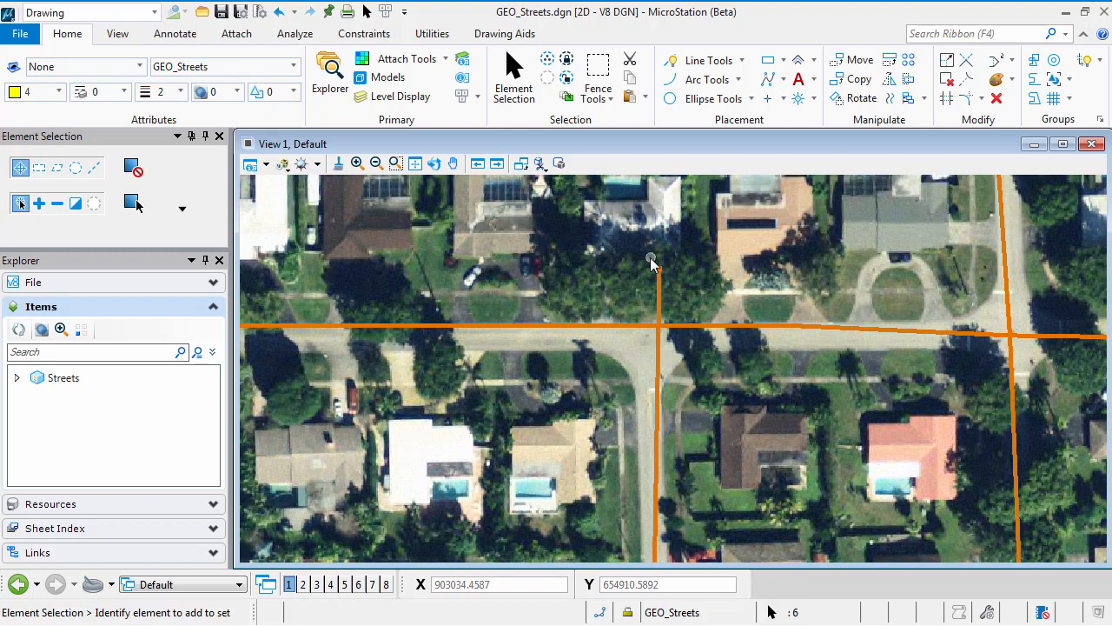
scroll(664, 400, down, 4)
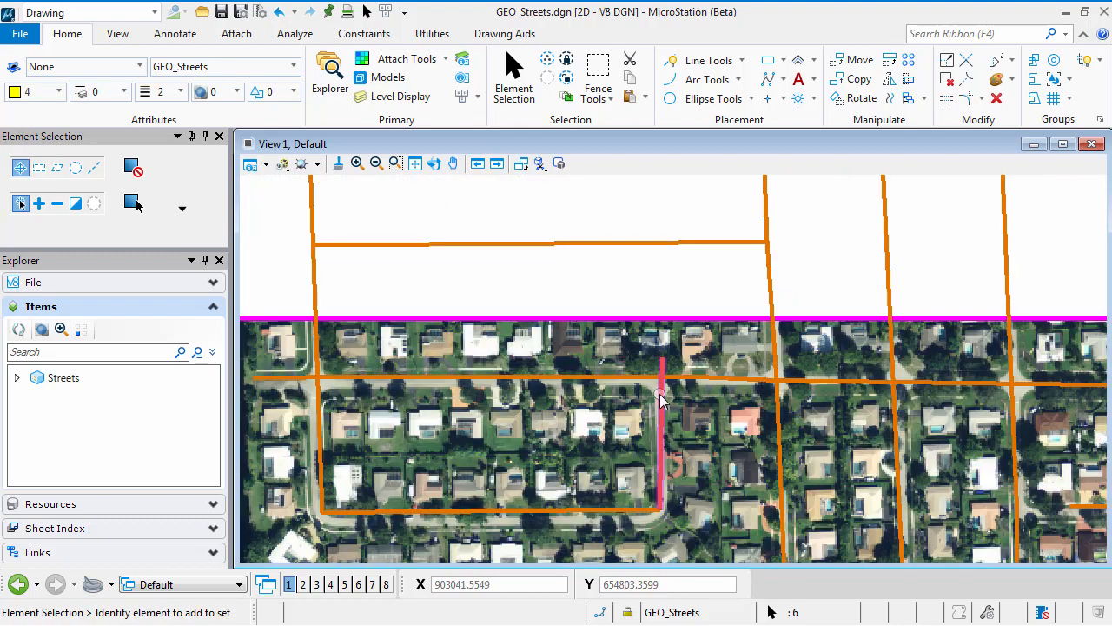
middle_drag(960, 452, 622, 369)
scroll(808, 322, up, 4)
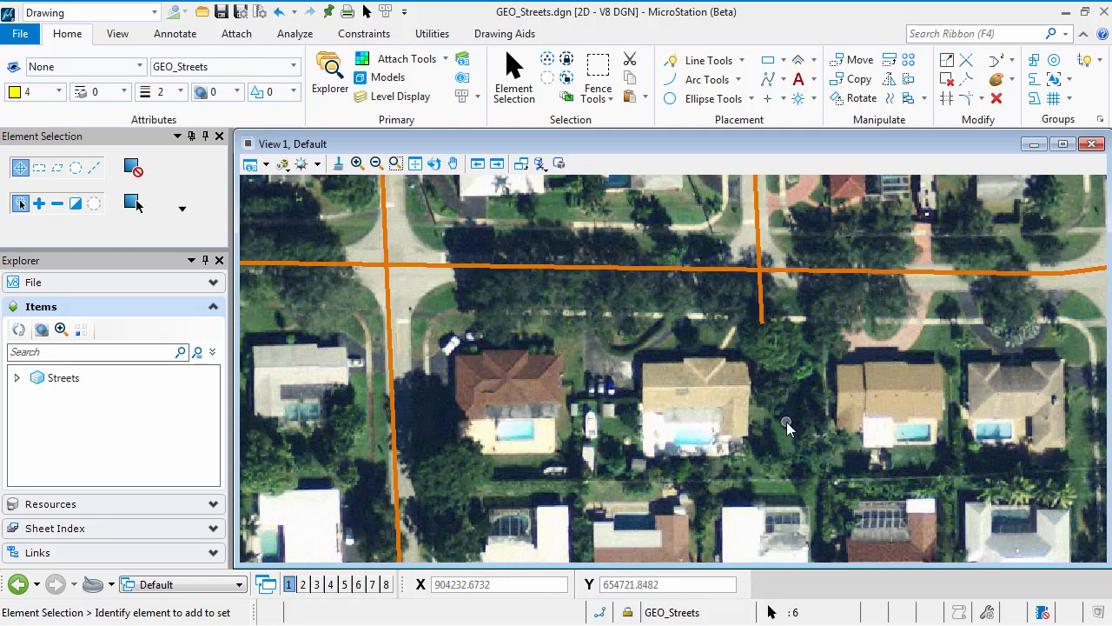
middle_drag(560, 393, 591, 178)
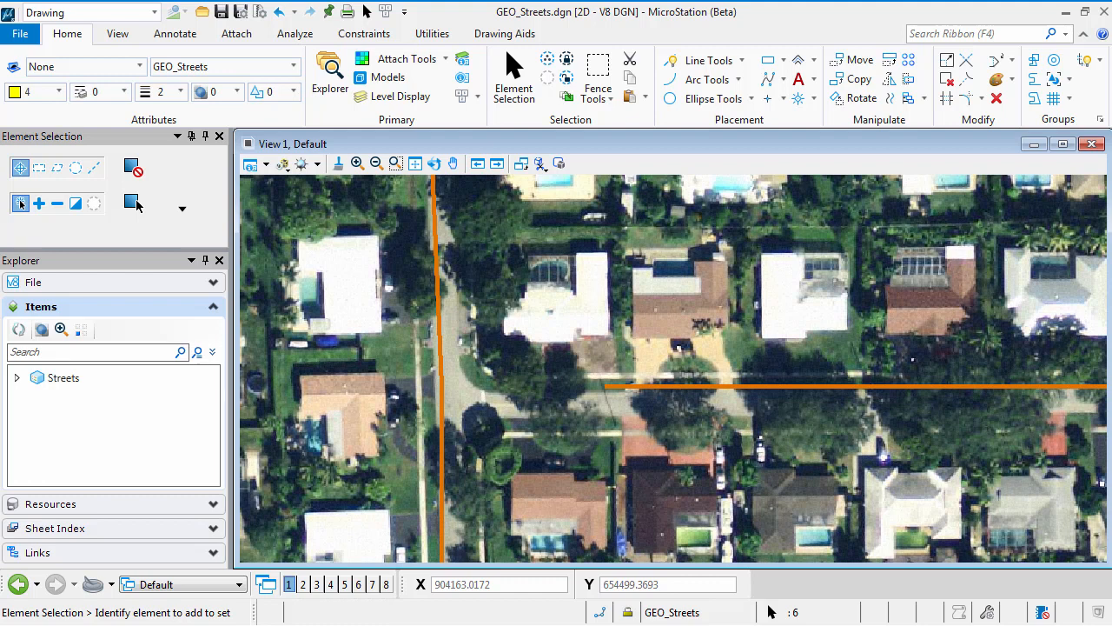
Step: Make GEO_Streets the active level and set the active color, line style and weight to ByLevel
click(286, 73)
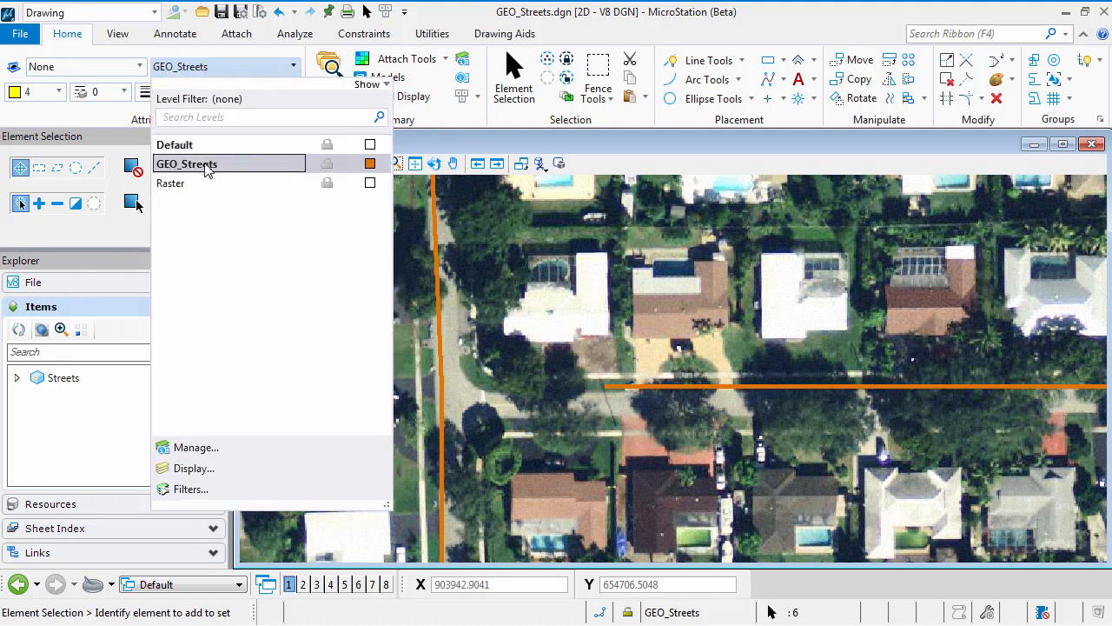
click(208, 166)
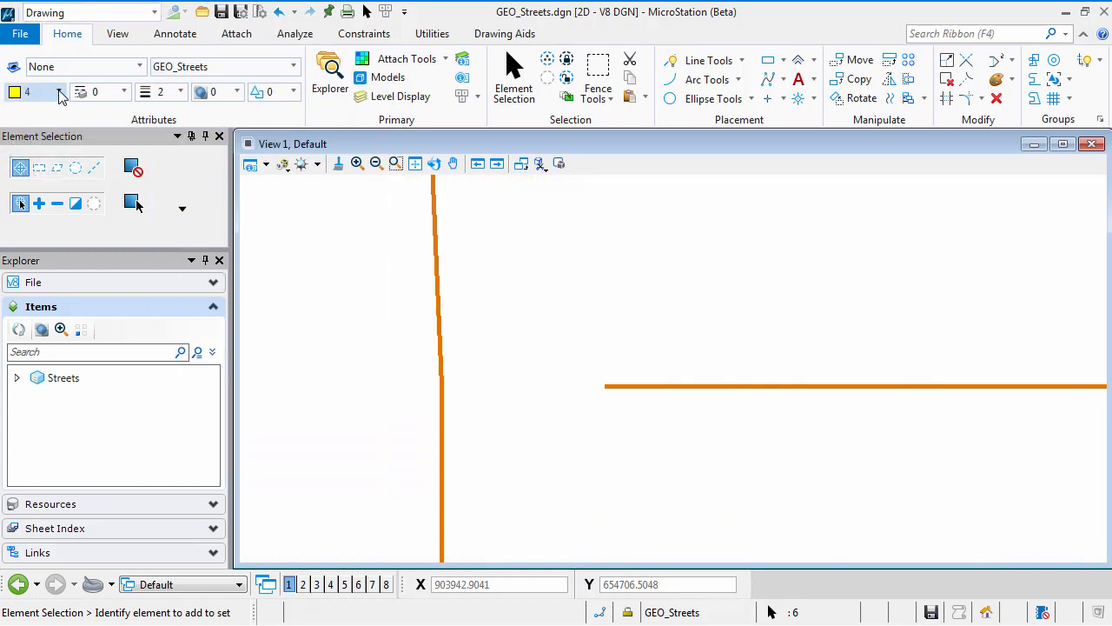
click(59, 92)
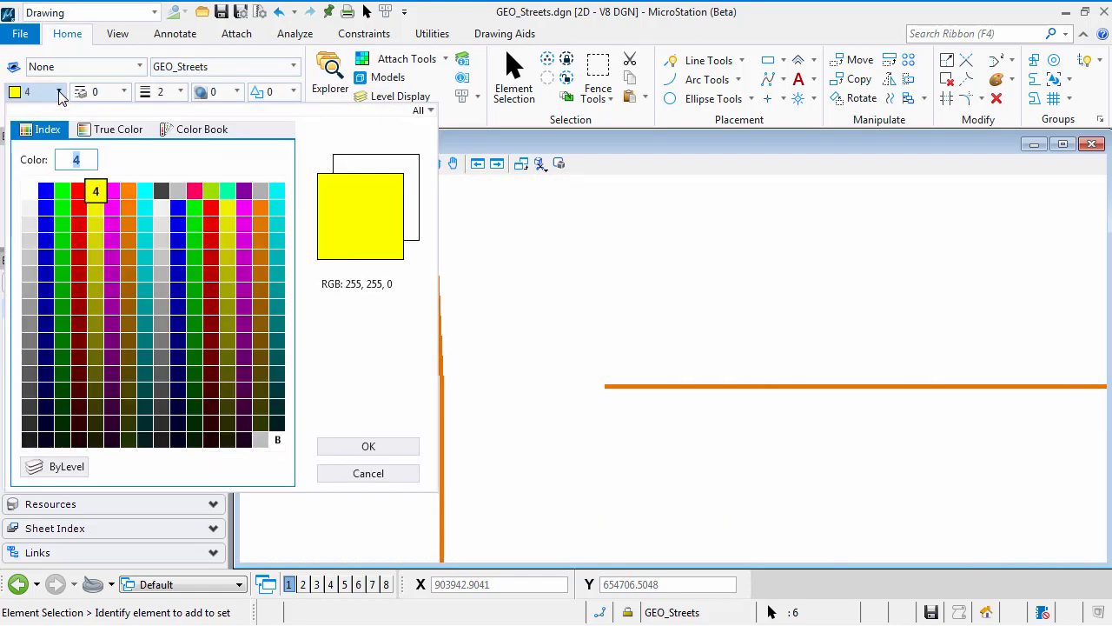
click(55, 466)
click(125, 92)
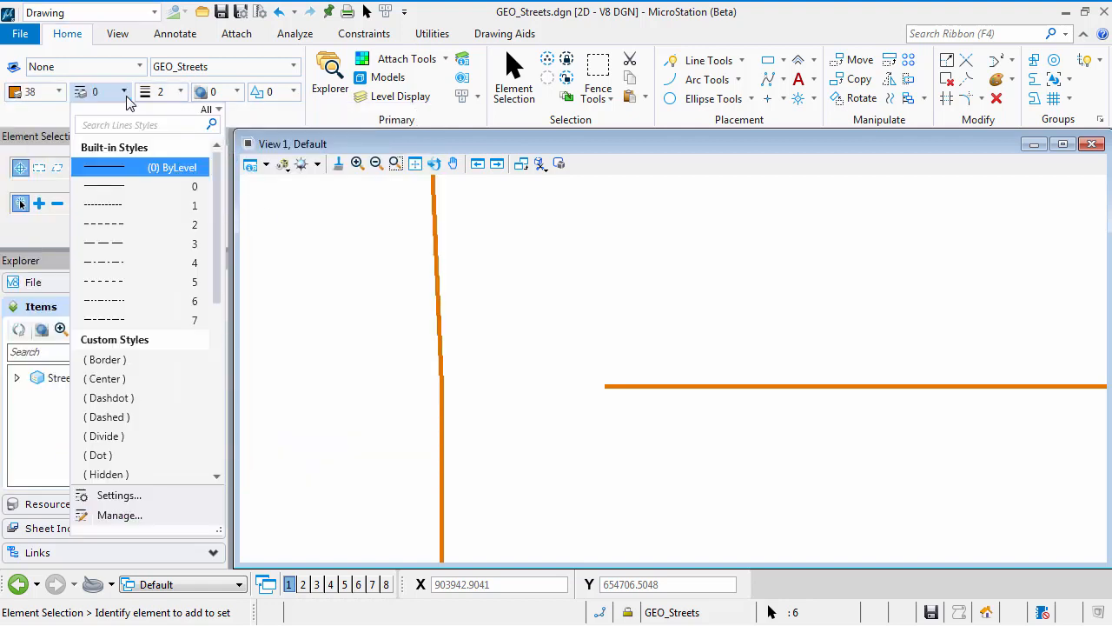
click(120, 174)
click(170, 93)
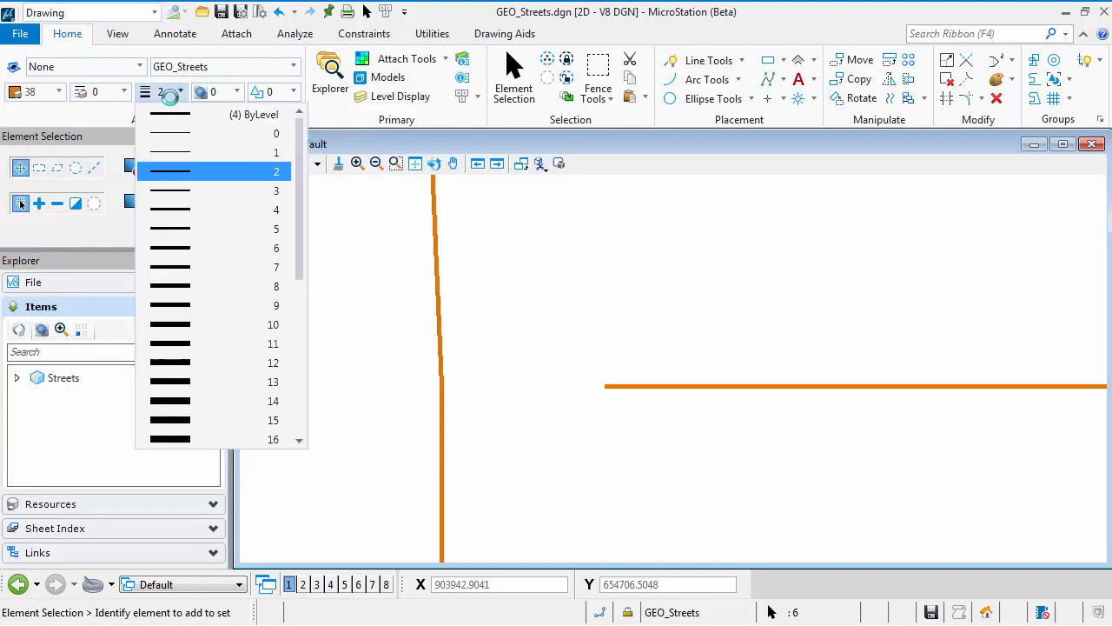
click(172, 113)
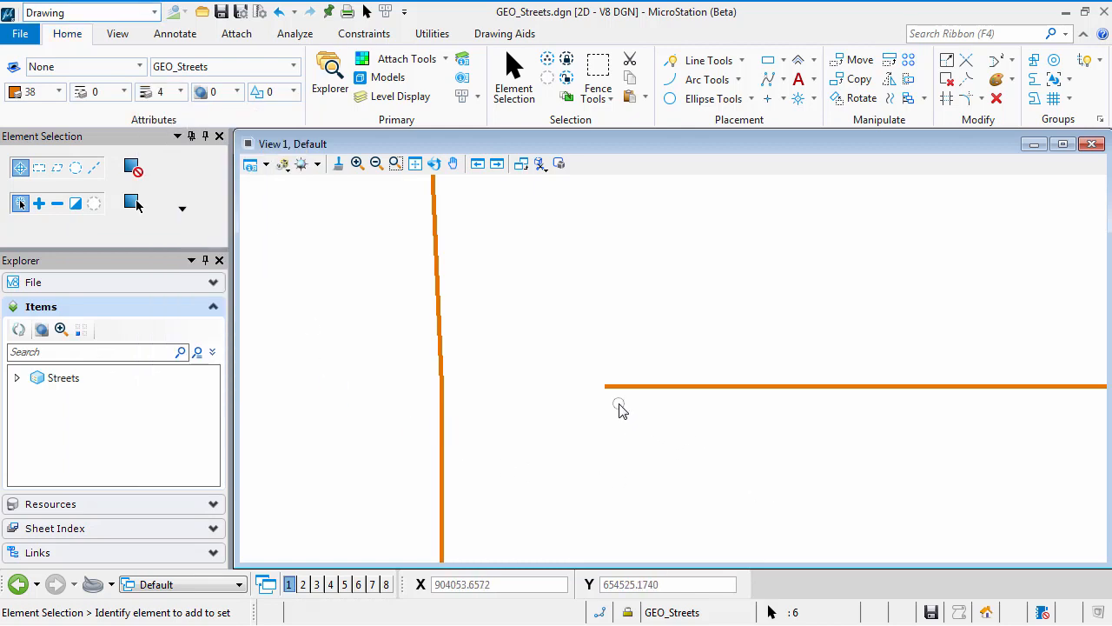
Step: Trim the overshooting north-south street near the rasters' north-east corner back to the east-west street it crosses, using Trim To Element
scroll(539, 397, down, 4)
scroll(535, 388, up, 4)
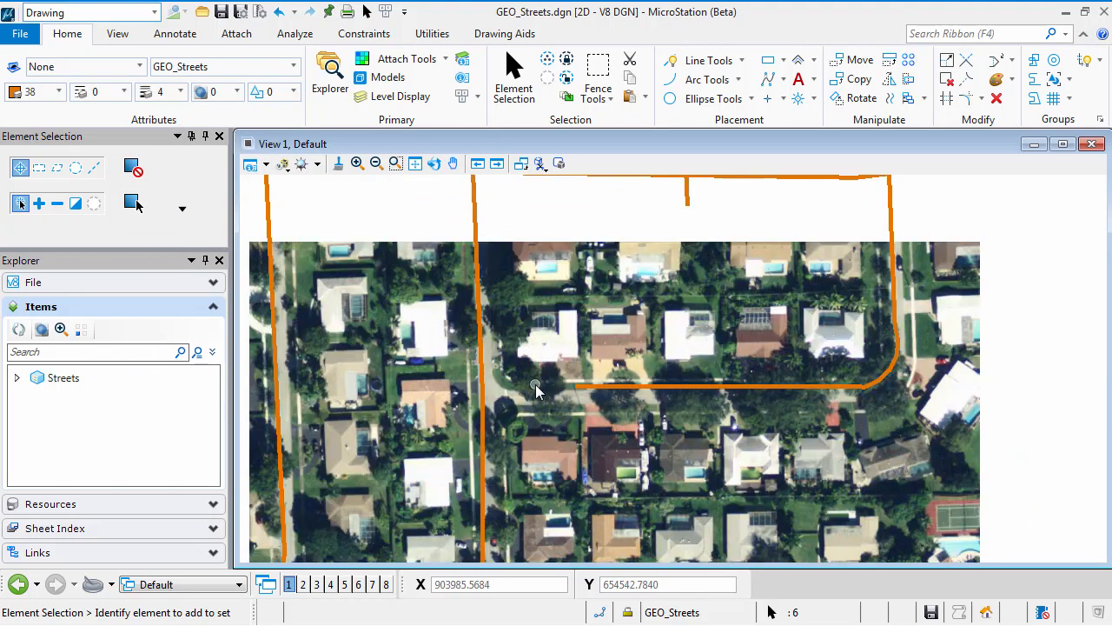
middle_drag(536, 439, 538, 427)
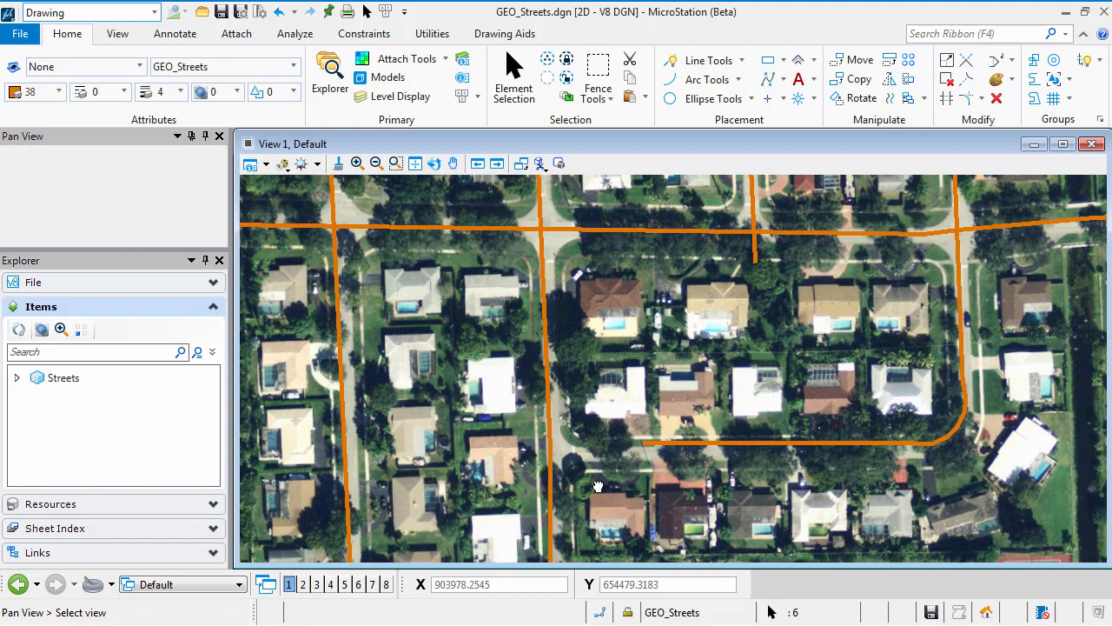
click(512, 74)
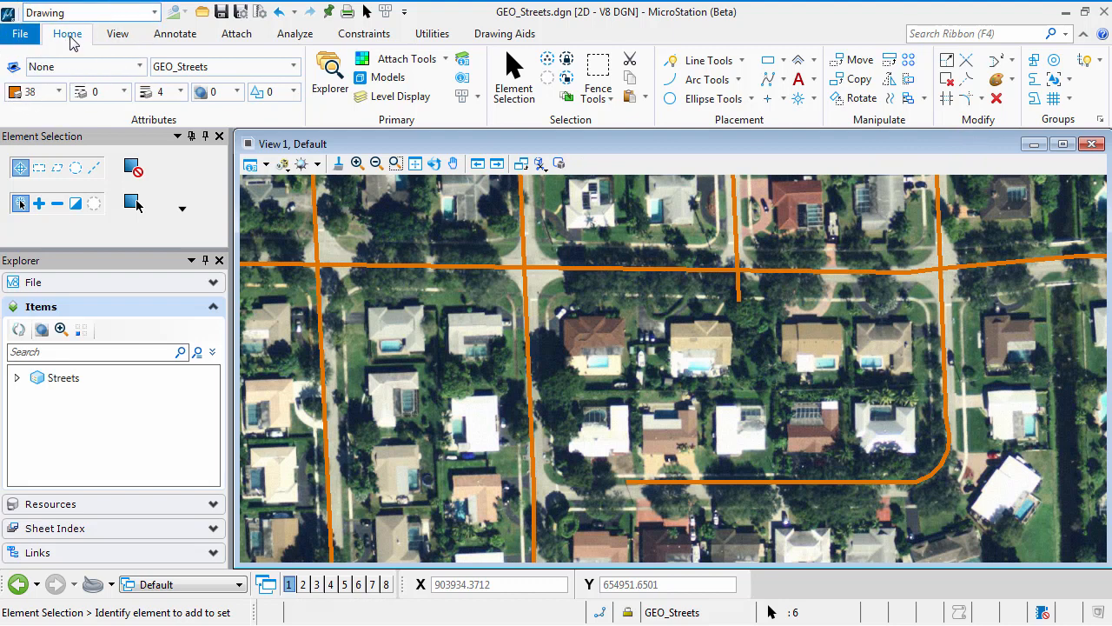
click(971, 82)
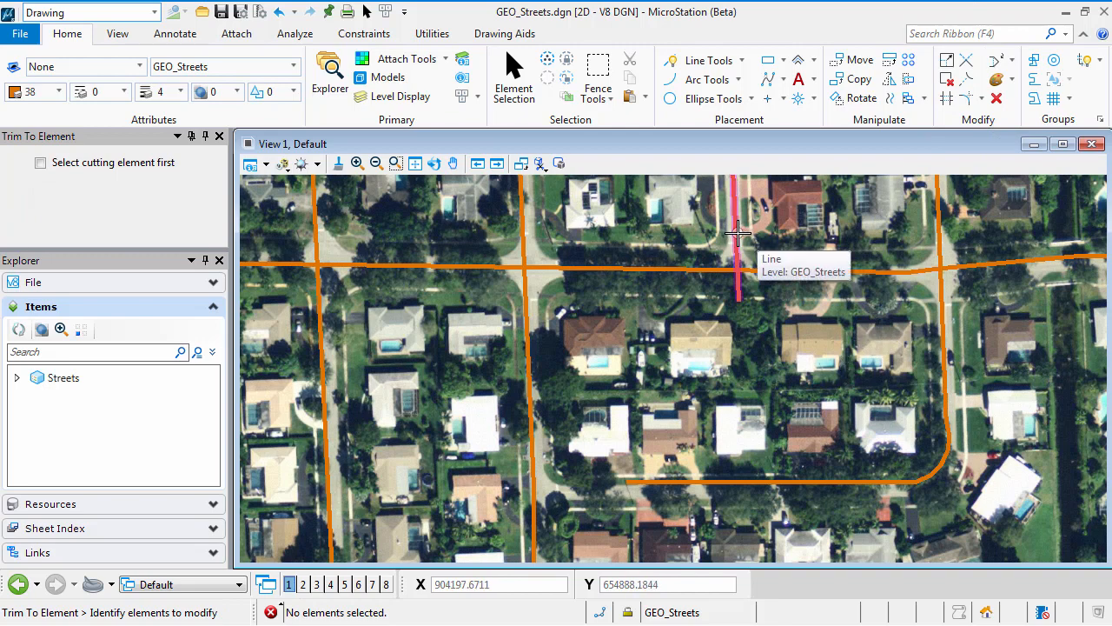
scroll(779, 248, down, 2)
middle_drag(778, 249, 780, 264)
click(755, 265)
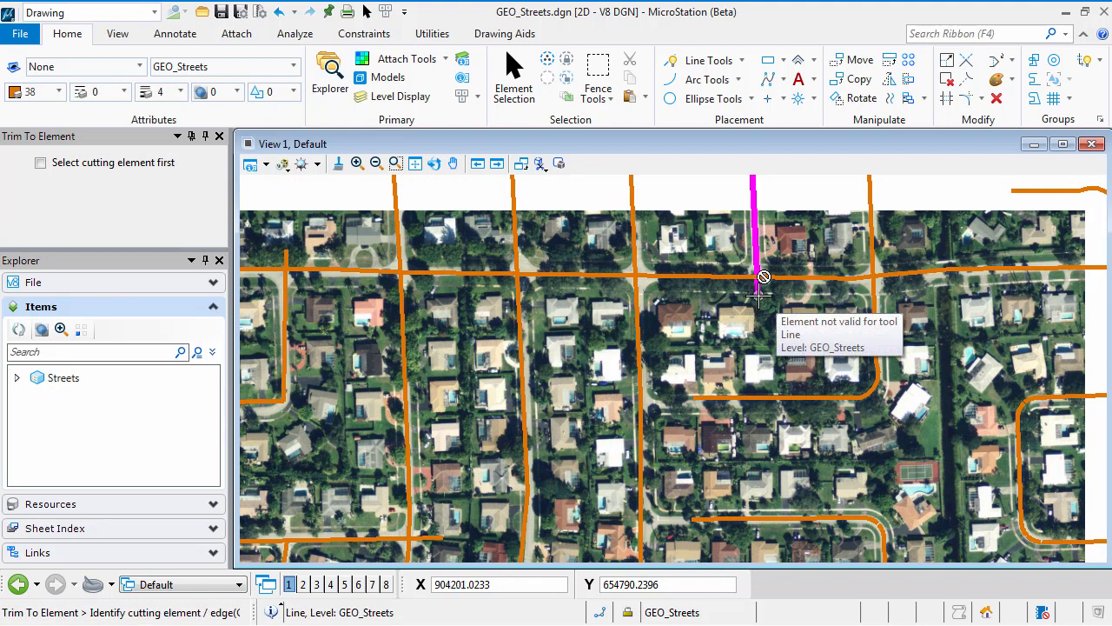
click(766, 276)
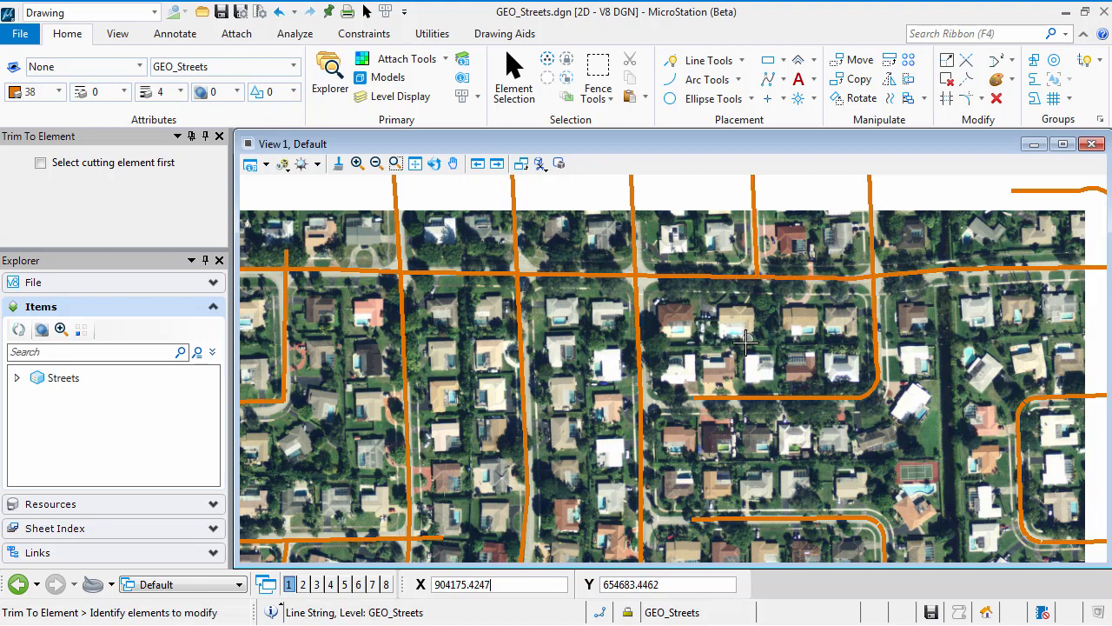
Step: Trim the short north-south street farther west back to the same east-west street, removing its northern overshoot
middle_drag(330, 352, 485, 369)
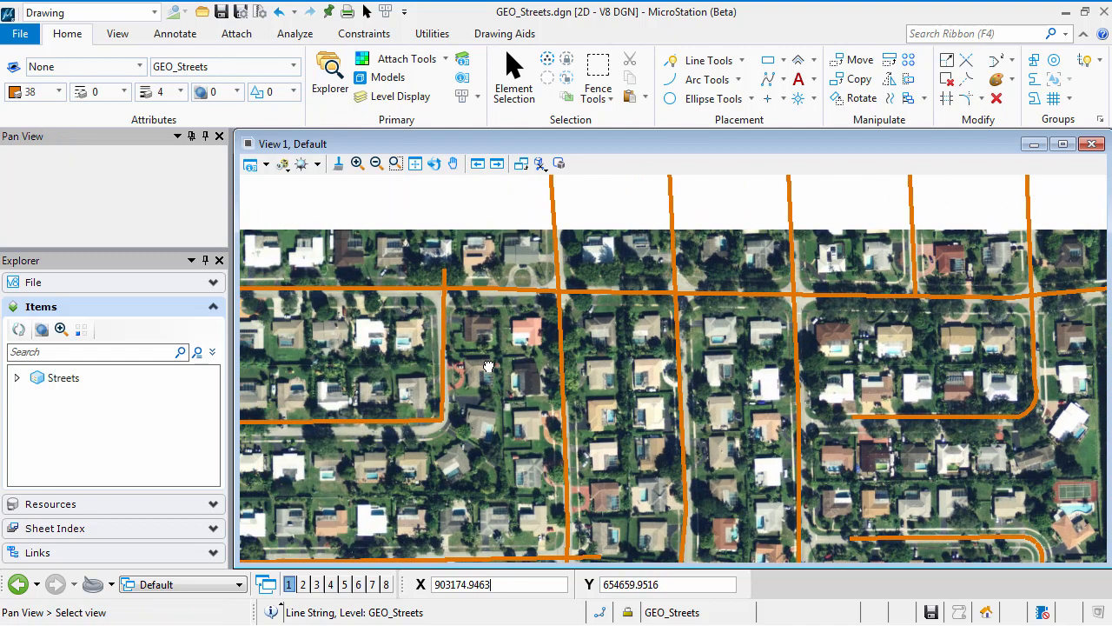
click(443, 310)
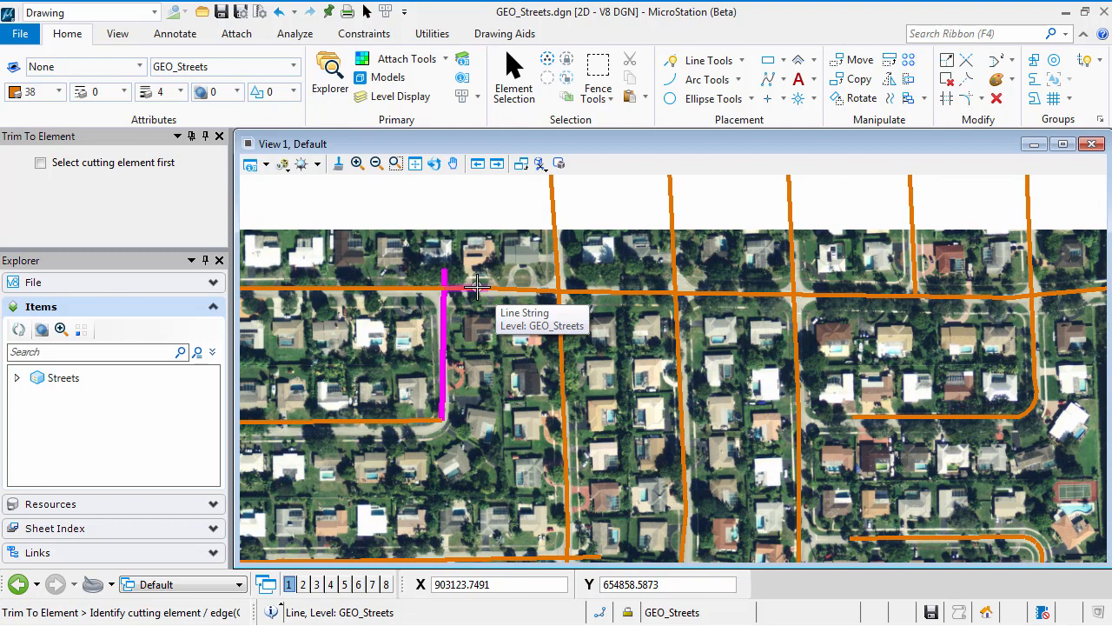
middle_drag(430, 403, 979, 271)
Step: Trim the west end of the overshooting cross street inside the residential loop back to the loop's western street
middle_drag(799, 495, 715, 299)
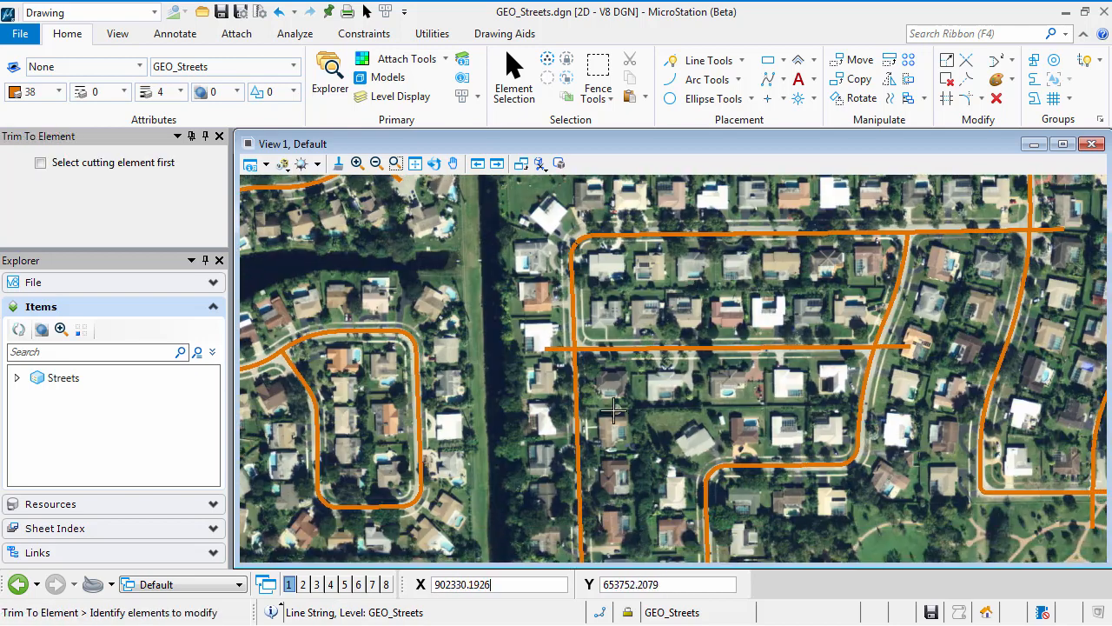
click(578, 365)
right_click(656, 323)
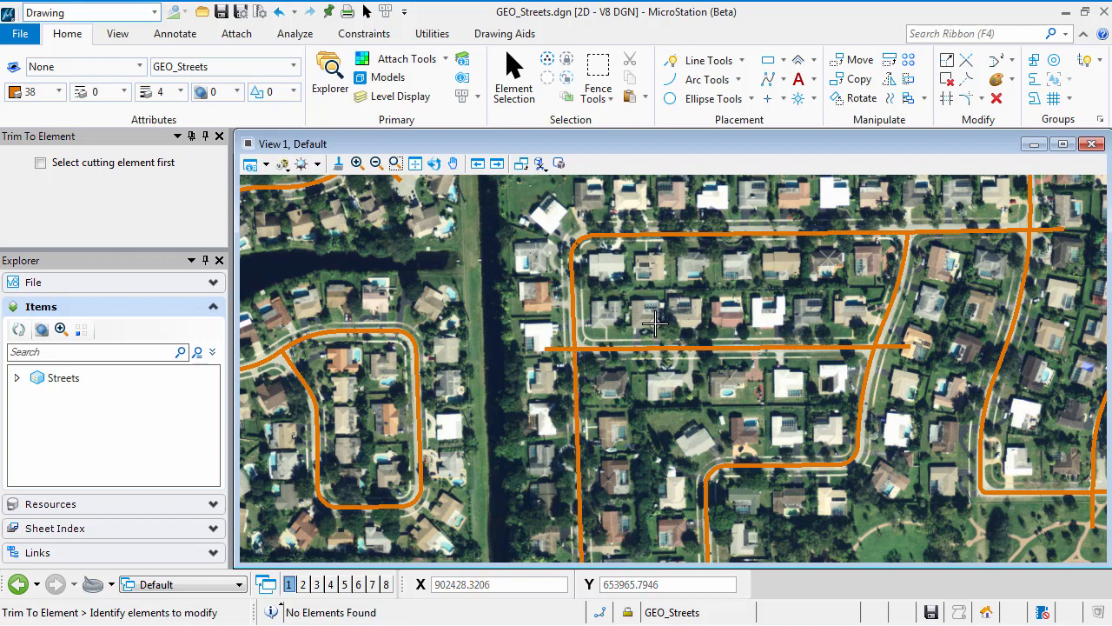
click(617, 348)
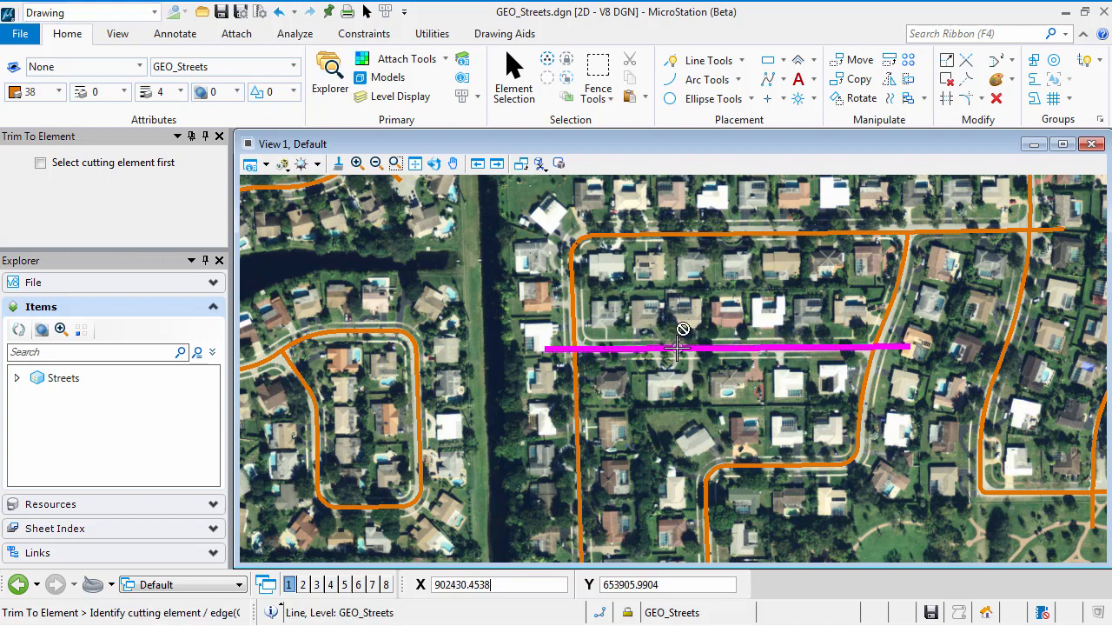
click(577, 326)
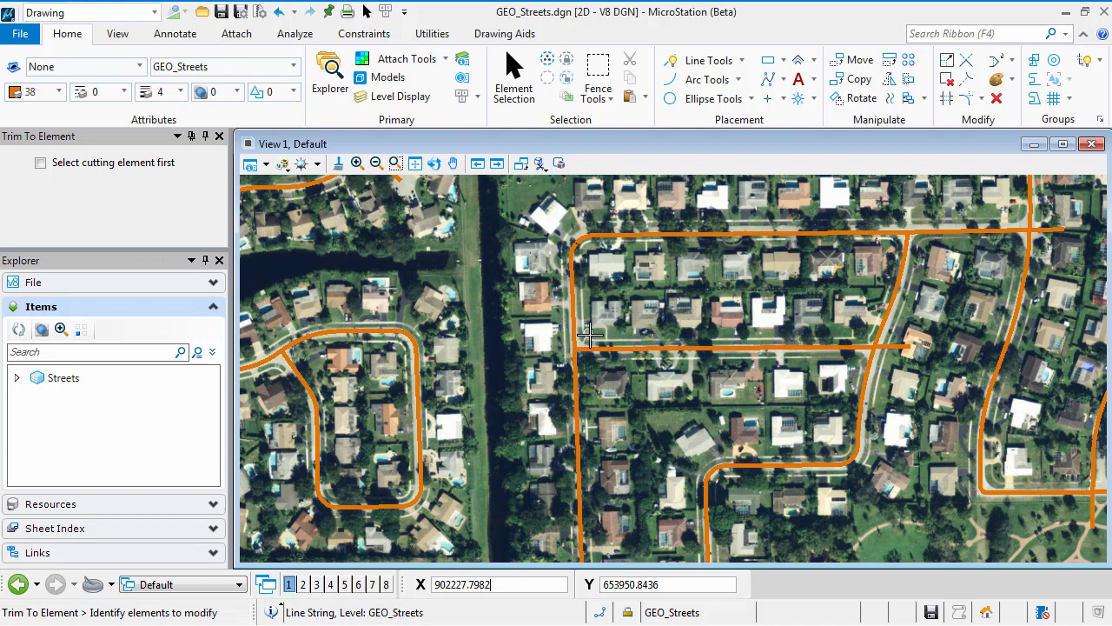
click(694, 435)
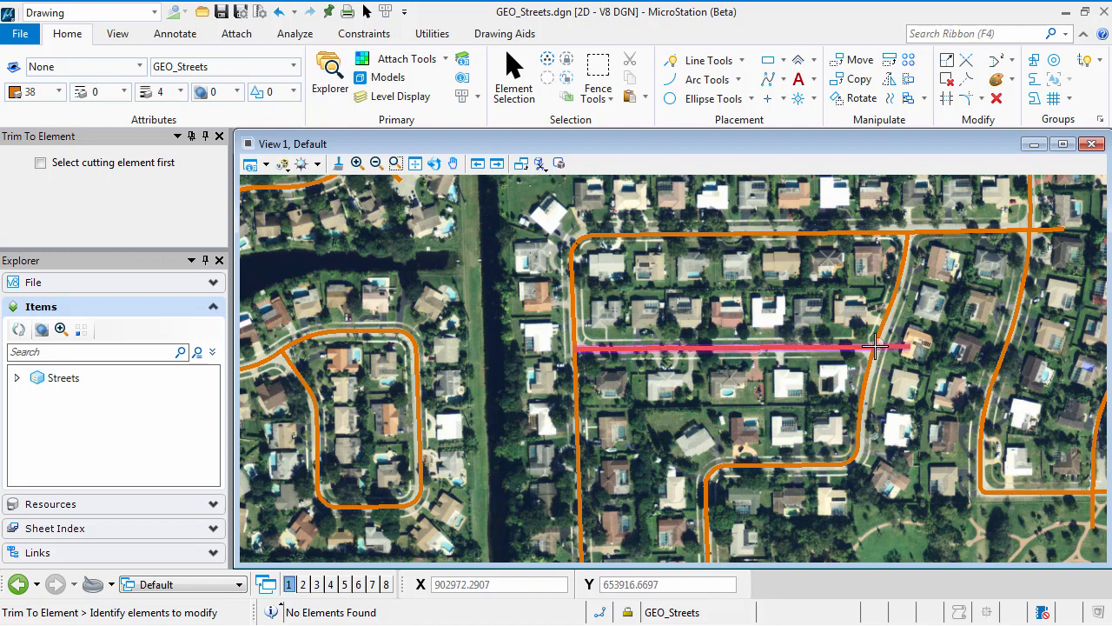
Step: Trim the east end of that cross street back to the slanted street on the loop's east side
click(844, 348)
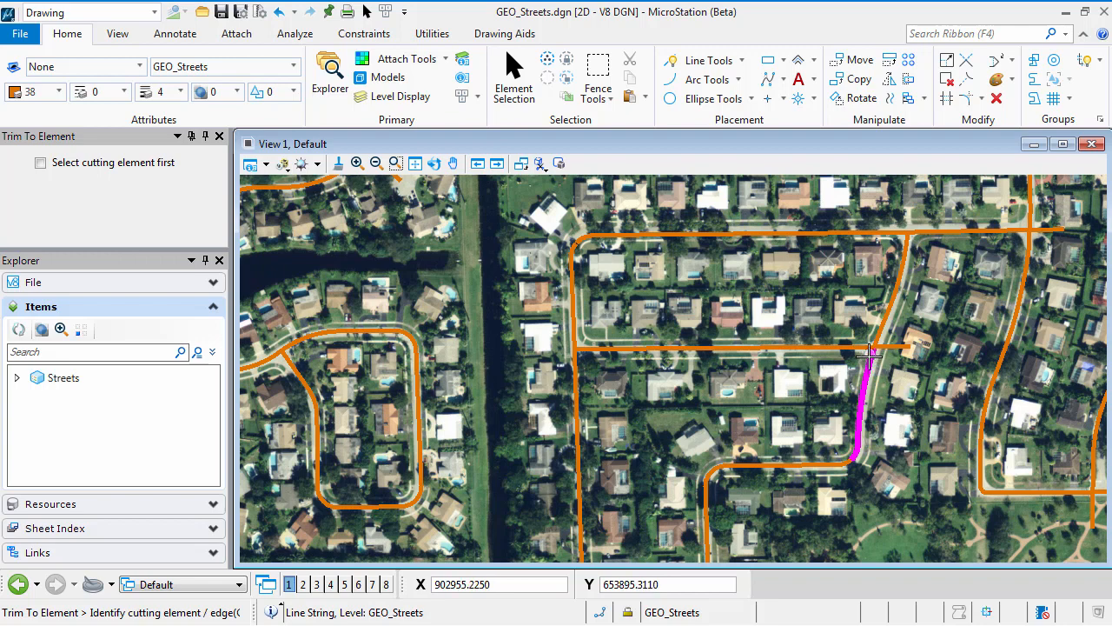
click(970, 85)
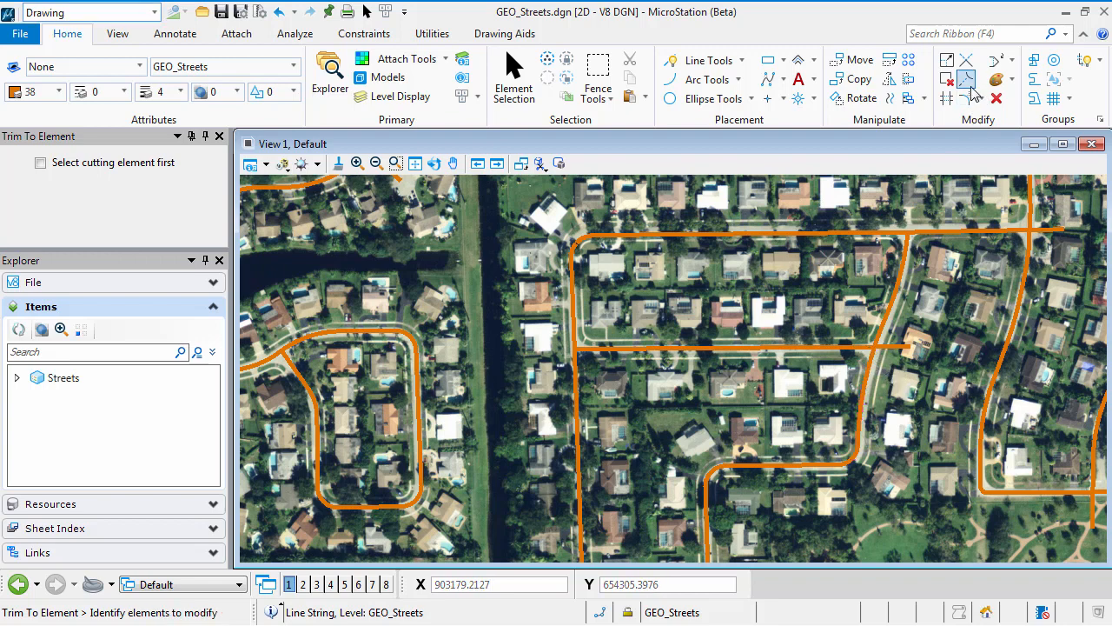
click(852, 348)
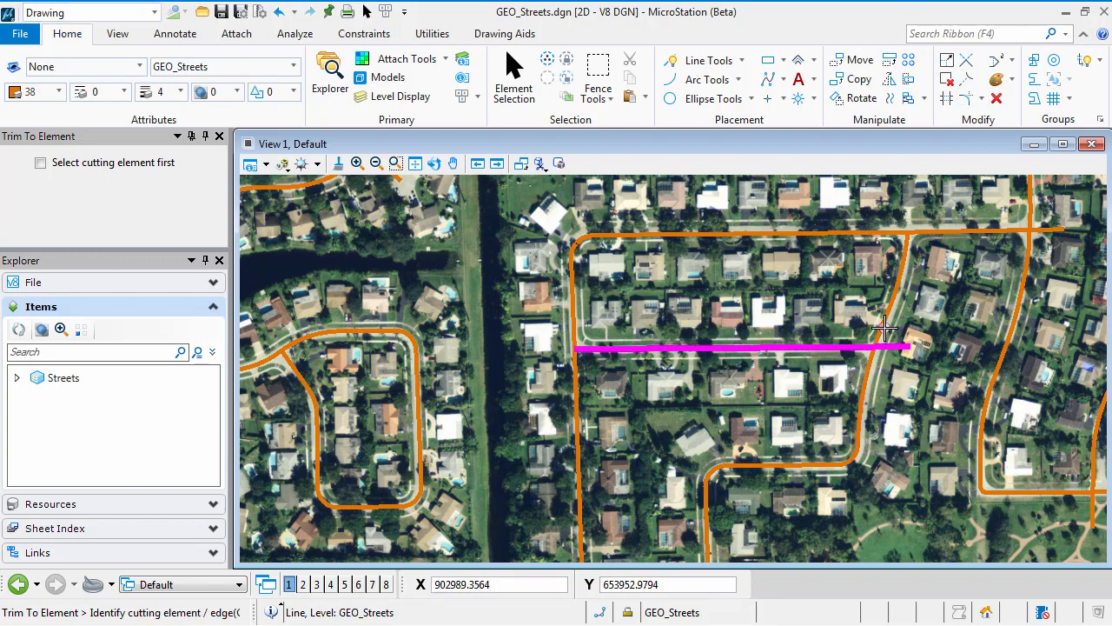
click(884, 329)
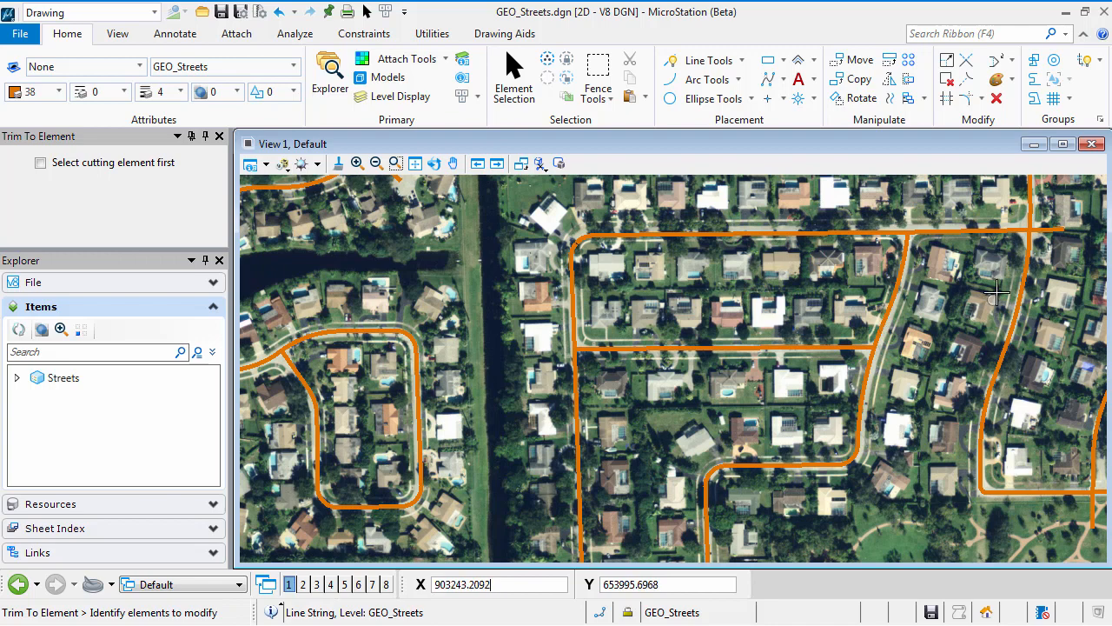
Step: Trim the east end of the loop's northern street back to the curving north-south street it crosses
middle_drag(998, 292, 813, 387)
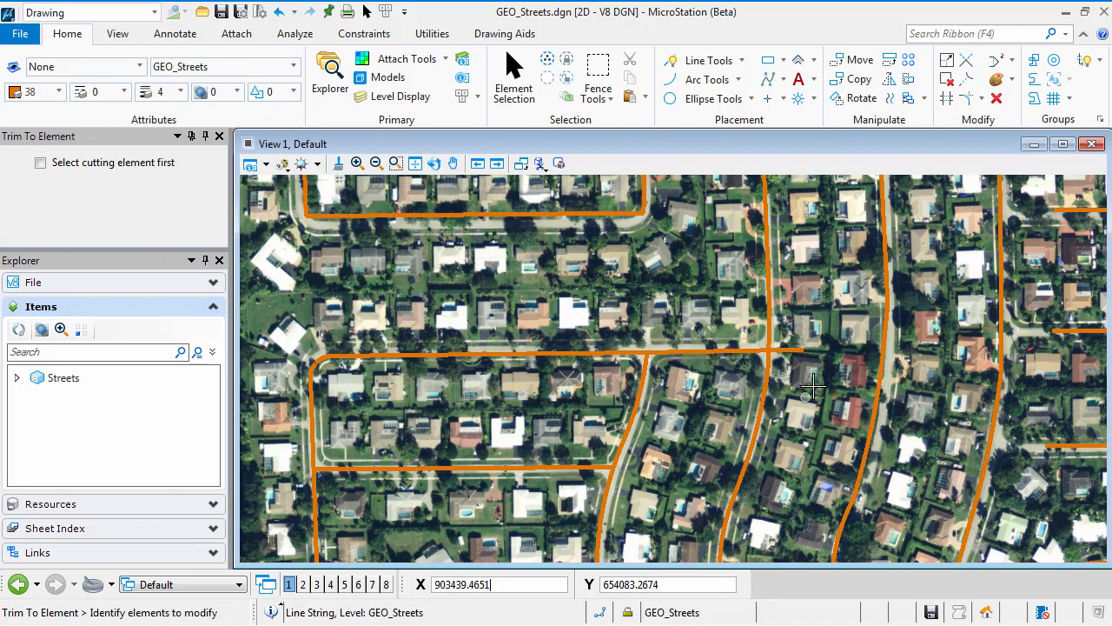
click(776, 351)
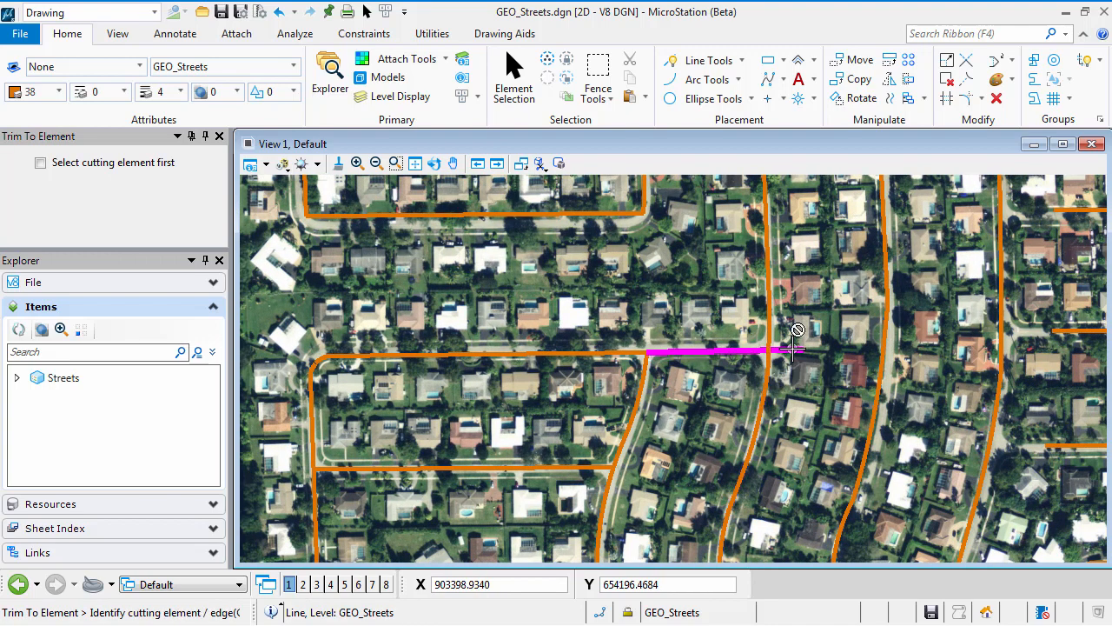
click(765, 369)
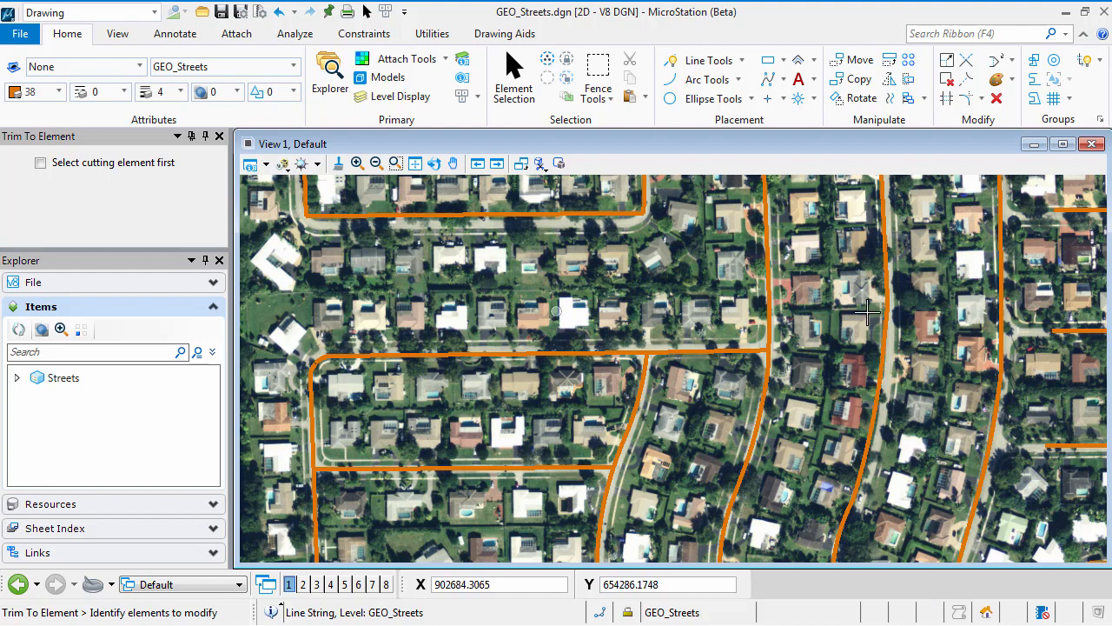
Step: Extend the west ends of the three east-side loop streets that stop short to the adjacent north-south street
middle_drag(1049, 314, 714, 337)
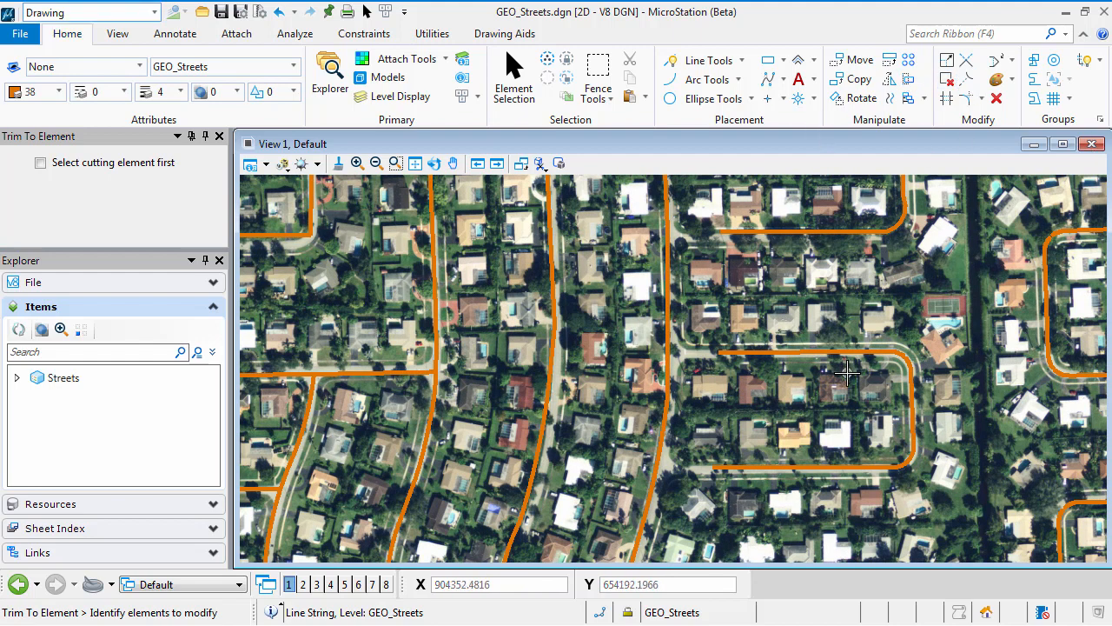
click(752, 230)
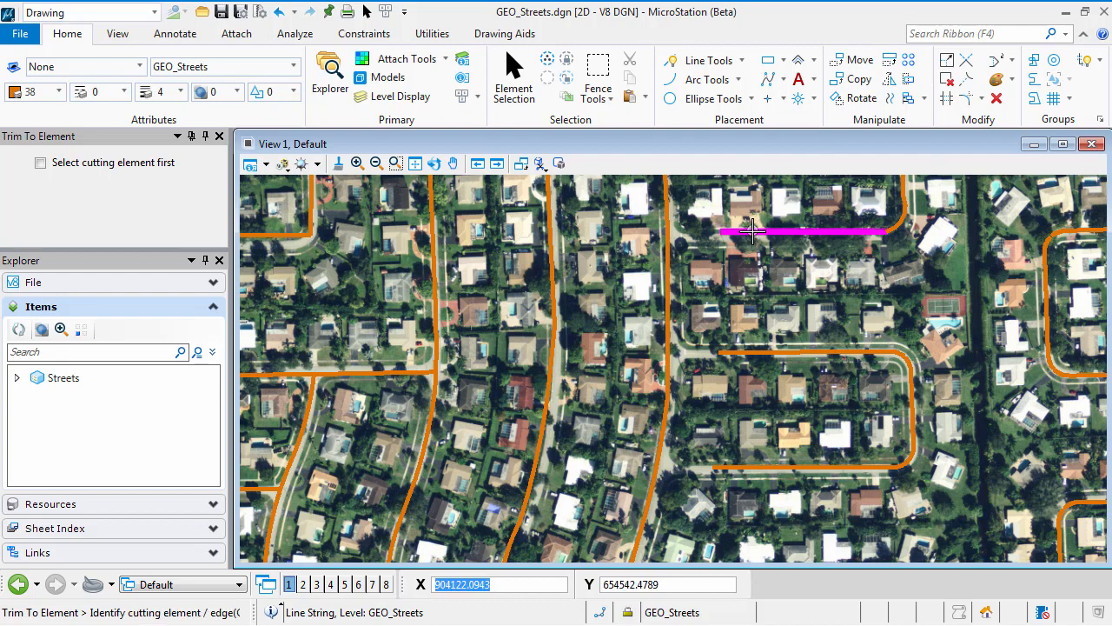
click(666, 255)
click(773, 353)
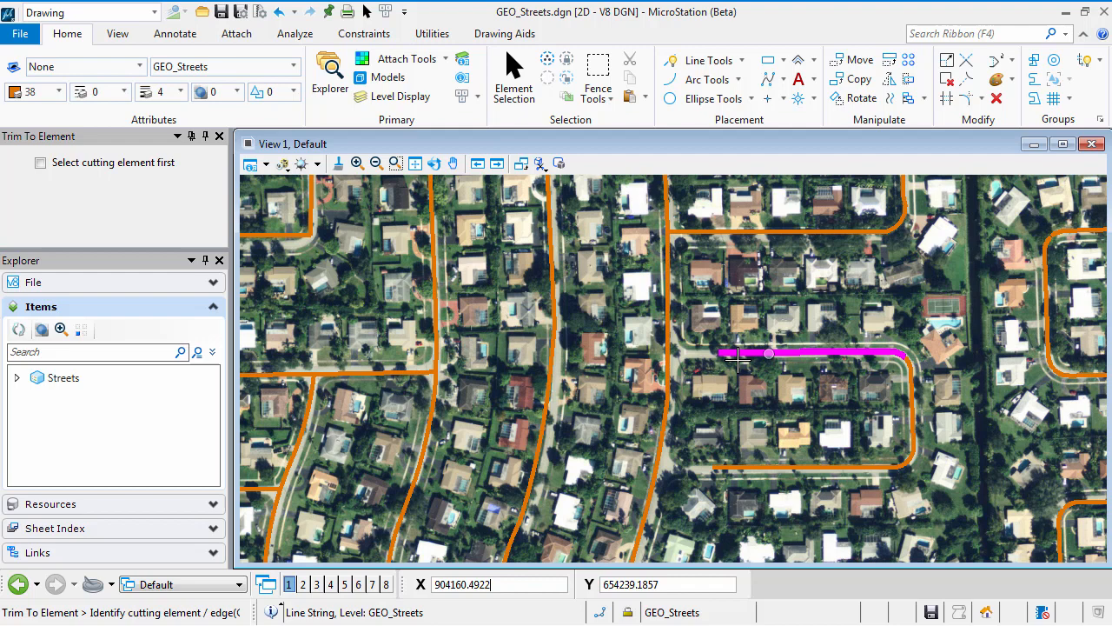
click(665, 381)
click(723, 468)
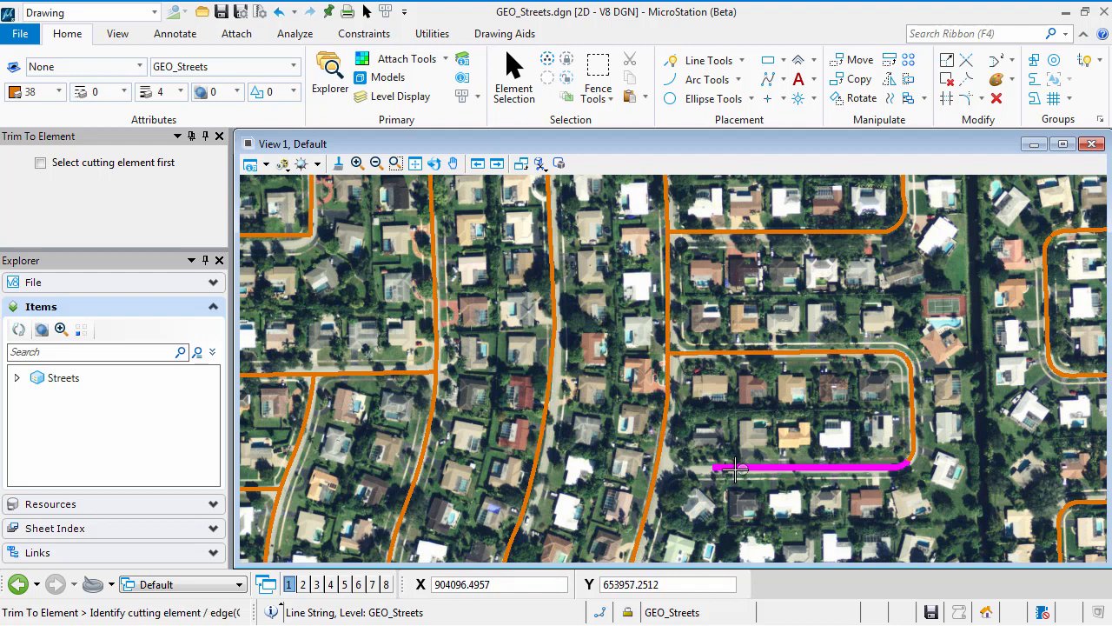
click(654, 476)
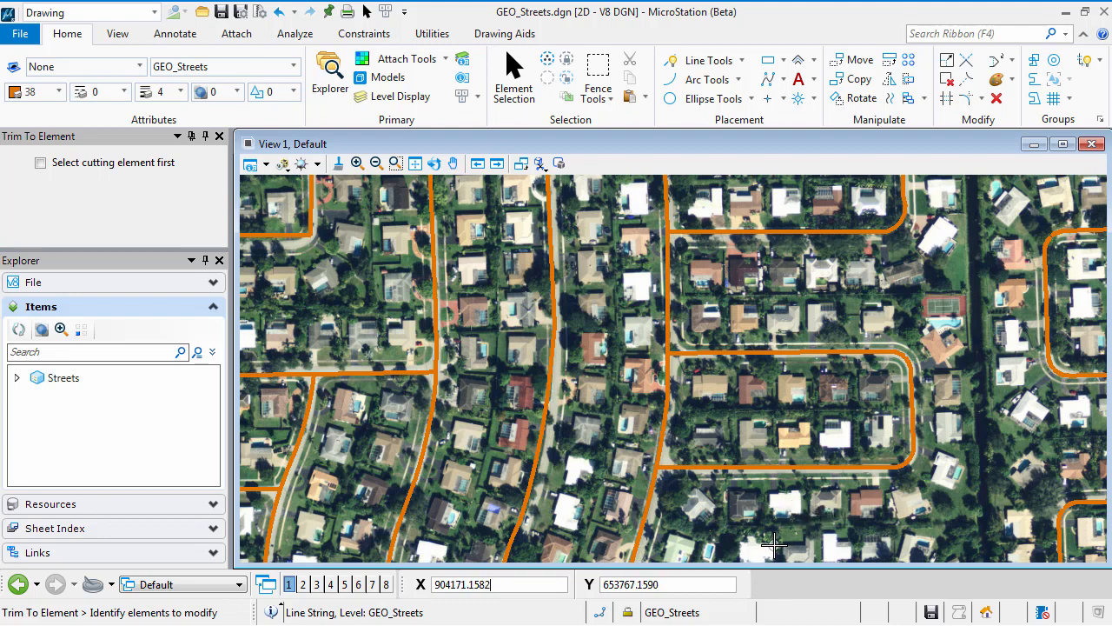
Step: Extend the north ends of the three streets south of the main east-west road up to that road together, using Trim Multiple in Extend mode
click(947, 99)
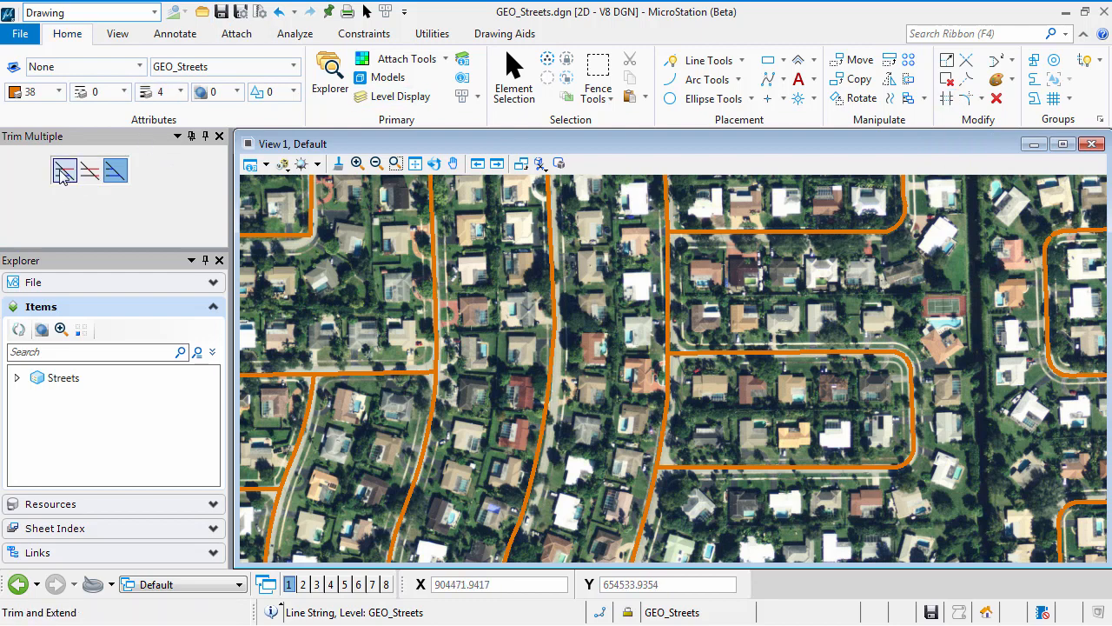
click(113, 172)
scroll(773, 425, down, 3)
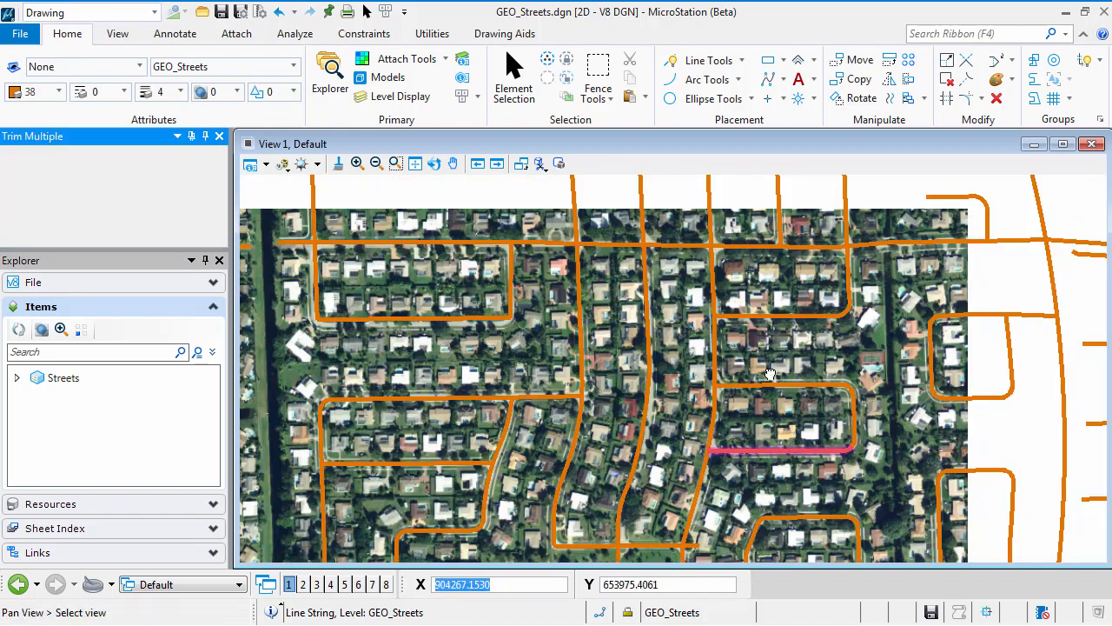
middle_drag(770, 374, 714, 380)
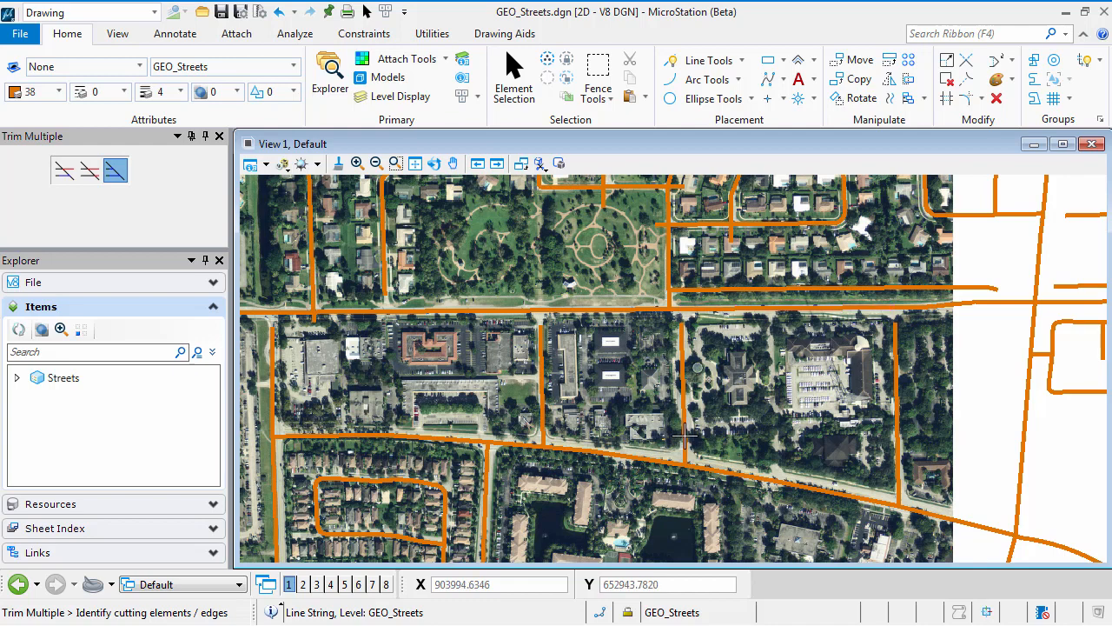
drag(253, 367, 258, 389)
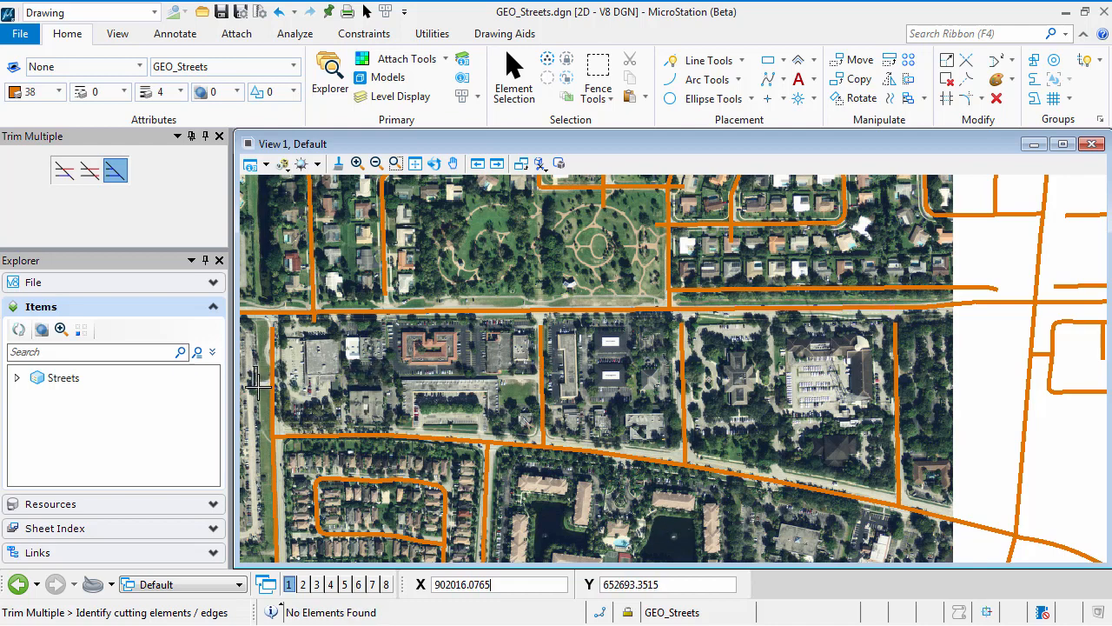
click(725, 306)
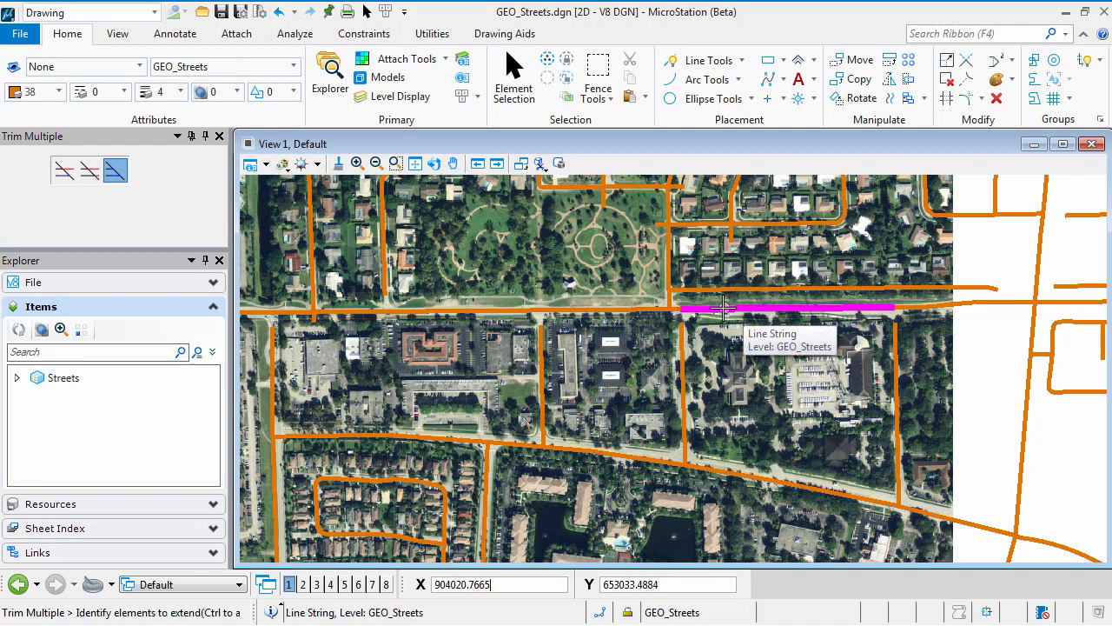
drag(260, 359, 969, 358)
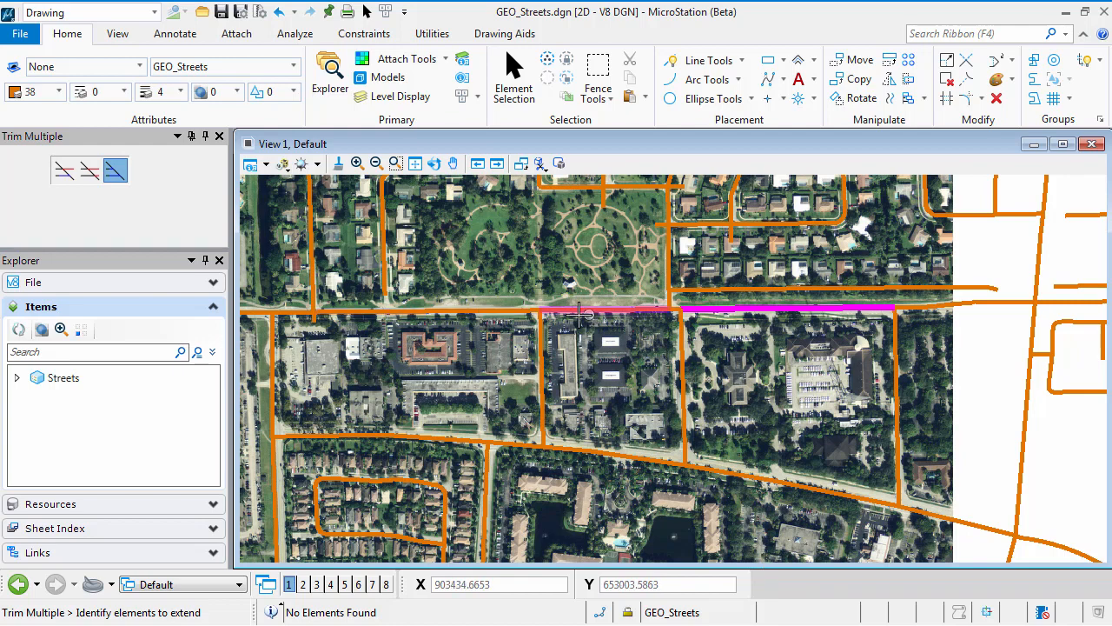
Step: Break the main east-west road by two points on both sides of its junction with the street south of the park, leaving gaps there
scroll(579, 333, up, 2)
middle_drag(579, 333, 656, 431)
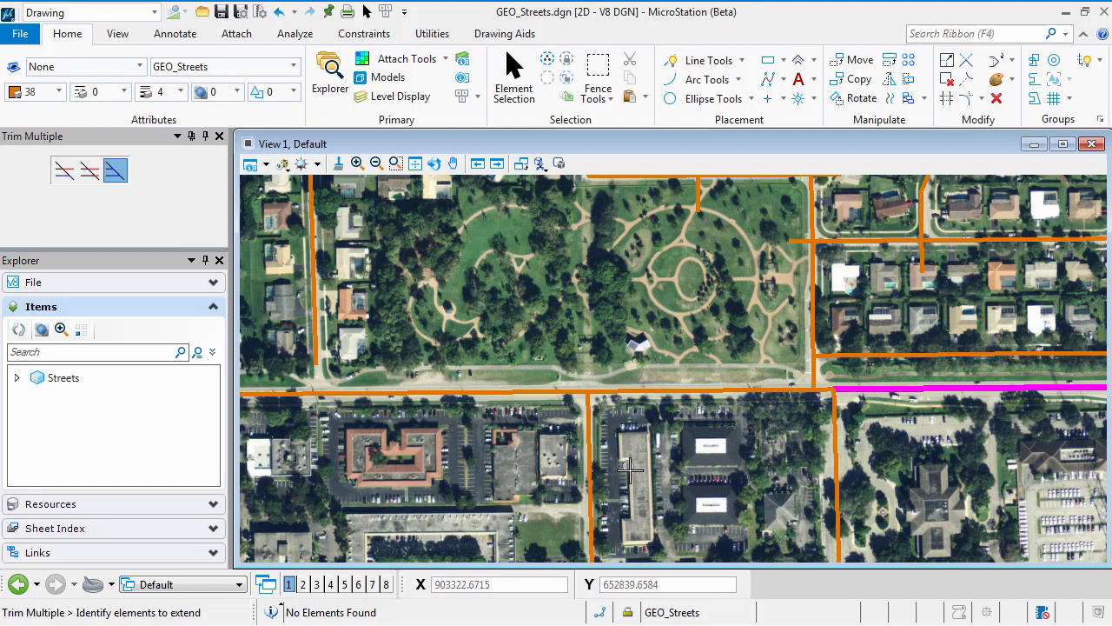
click(947, 80)
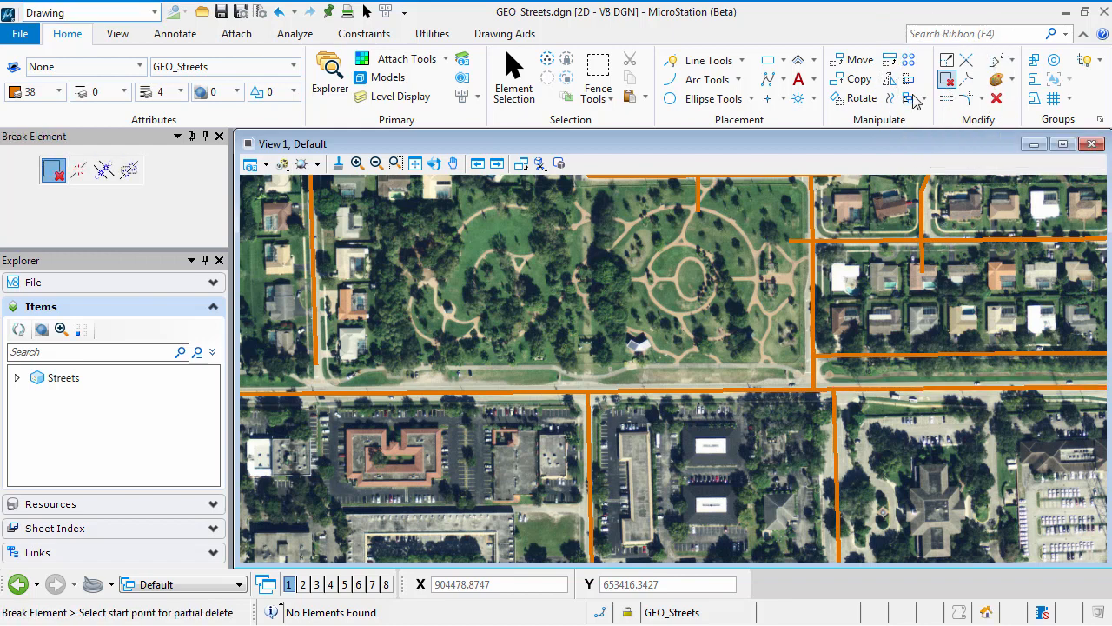
click(53, 172)
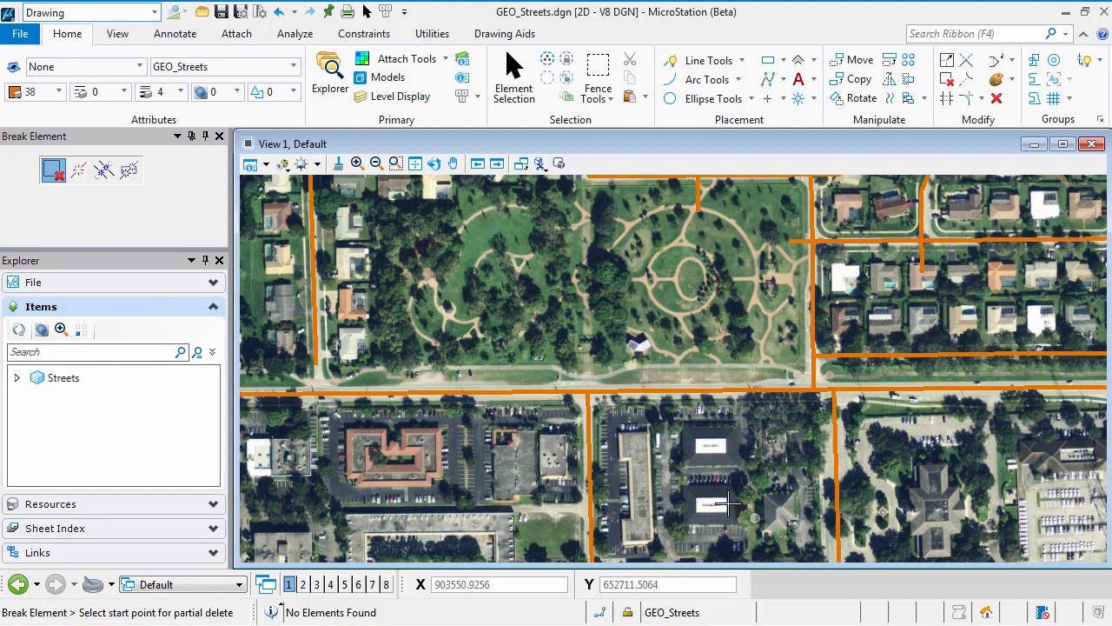
click(549, 392)
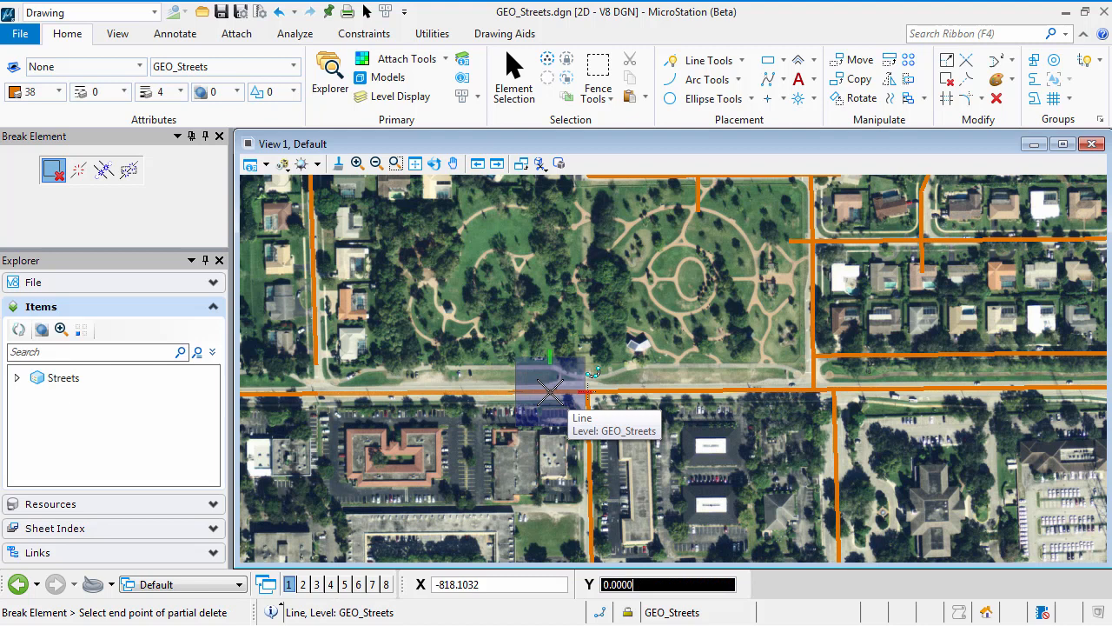
click(599, 392)
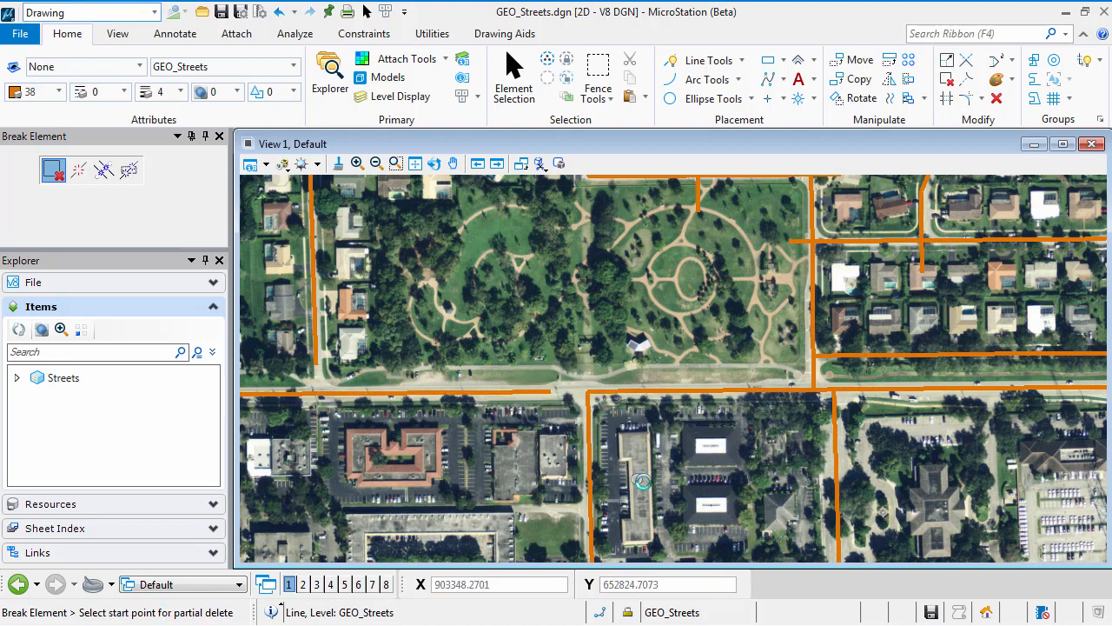
click(639, 392)
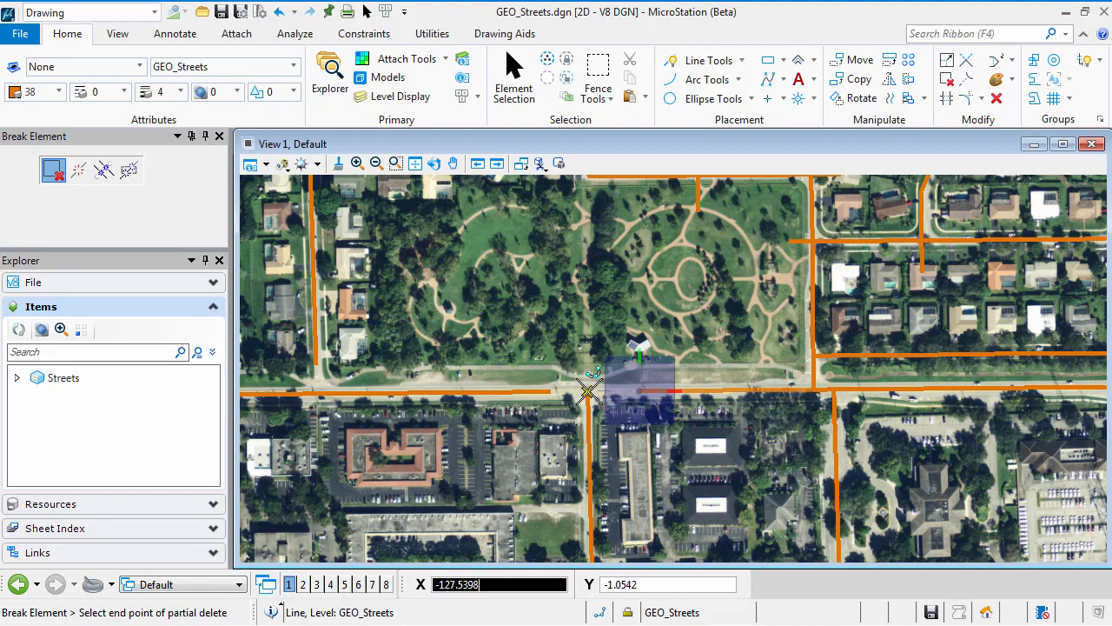
click(588, 393)
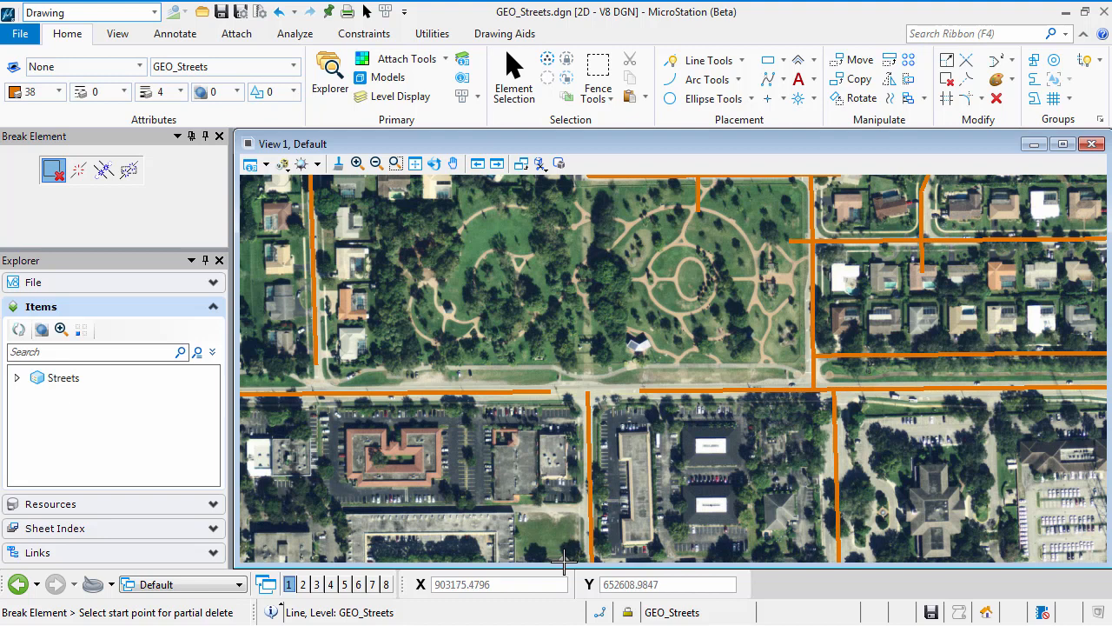
Step: Close both gaps by trimming the east and west road segments to their intersection with the north-south street south of the park
click(966, 70)
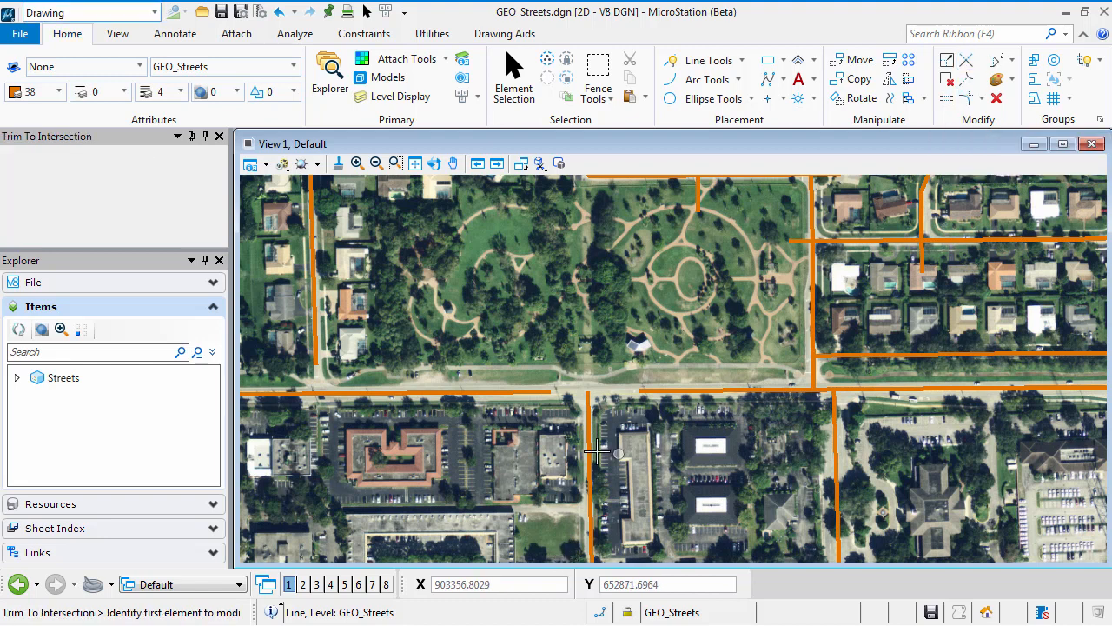
click(587, 421)
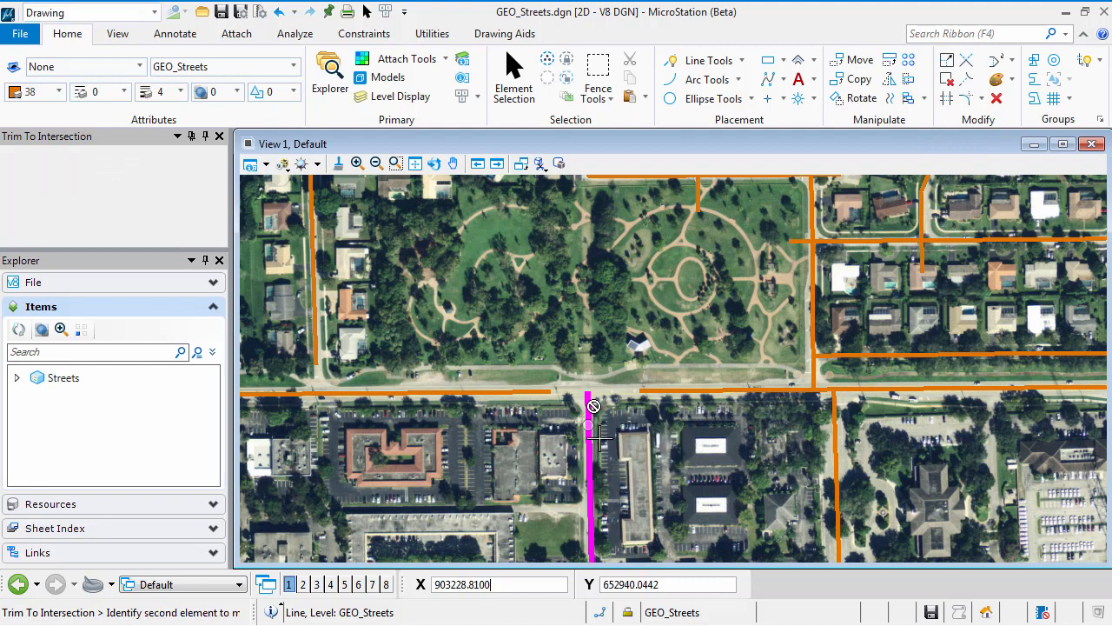
click(693, 412)
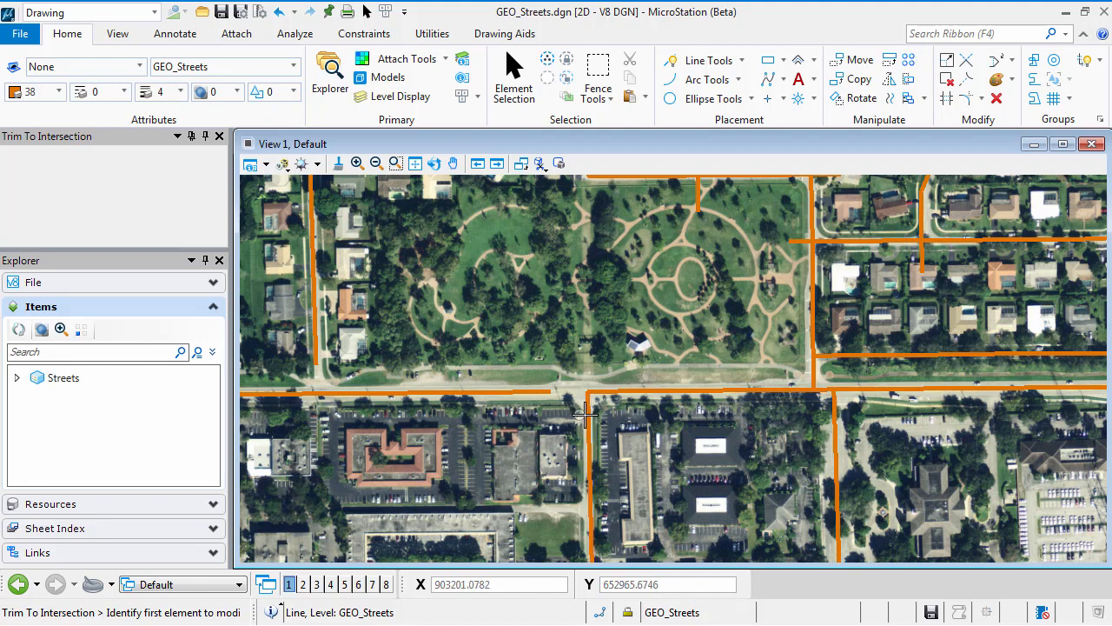
click(540, 393)
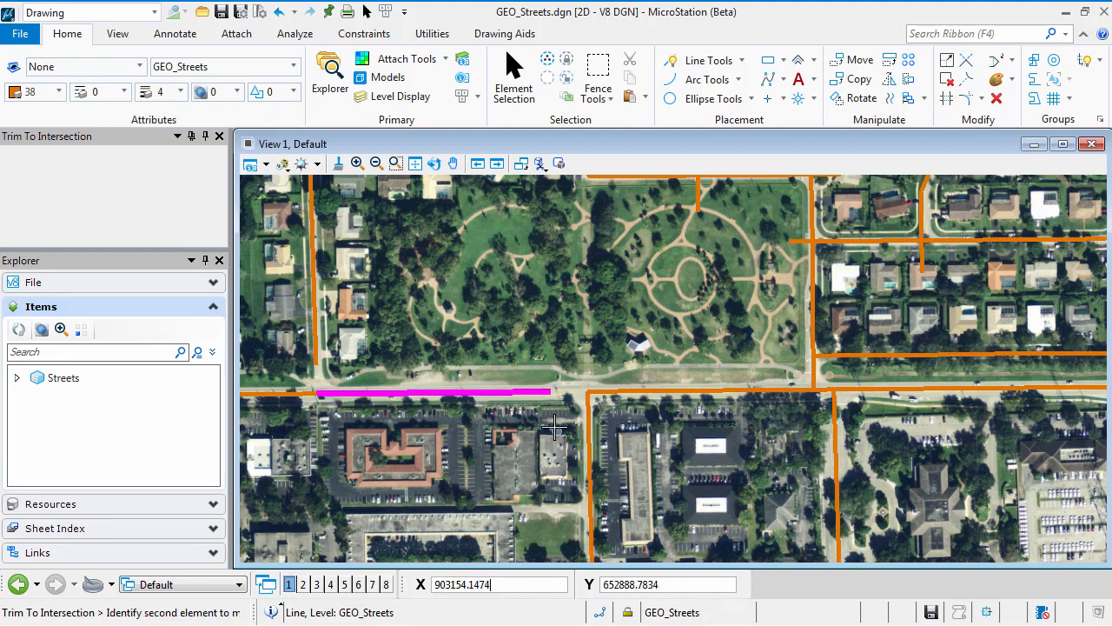
click(590, 417)
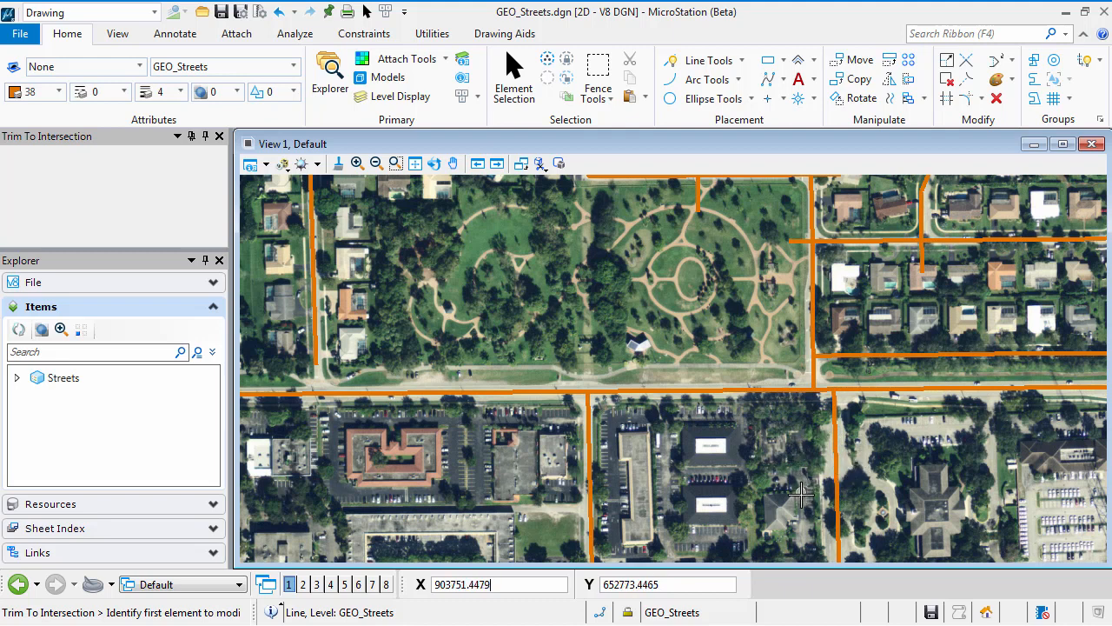
Step: Trim the overshooting street east of the park back to the cross street, and that cross street's west end back to the park's eastern street
click(966, 80)
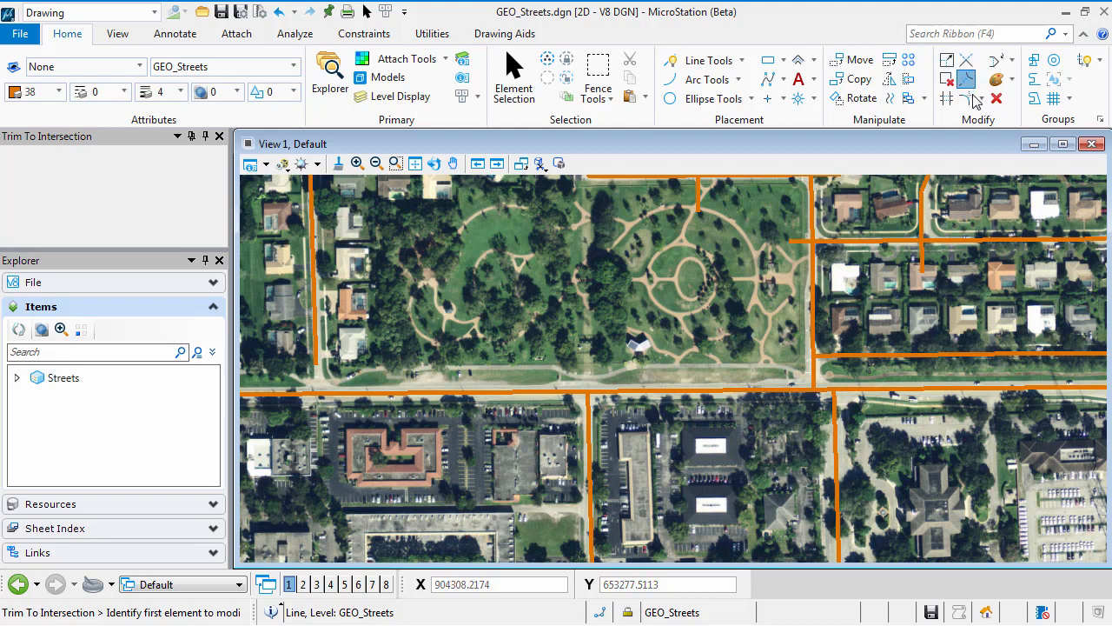
click(922, 213)
click(947, 239)
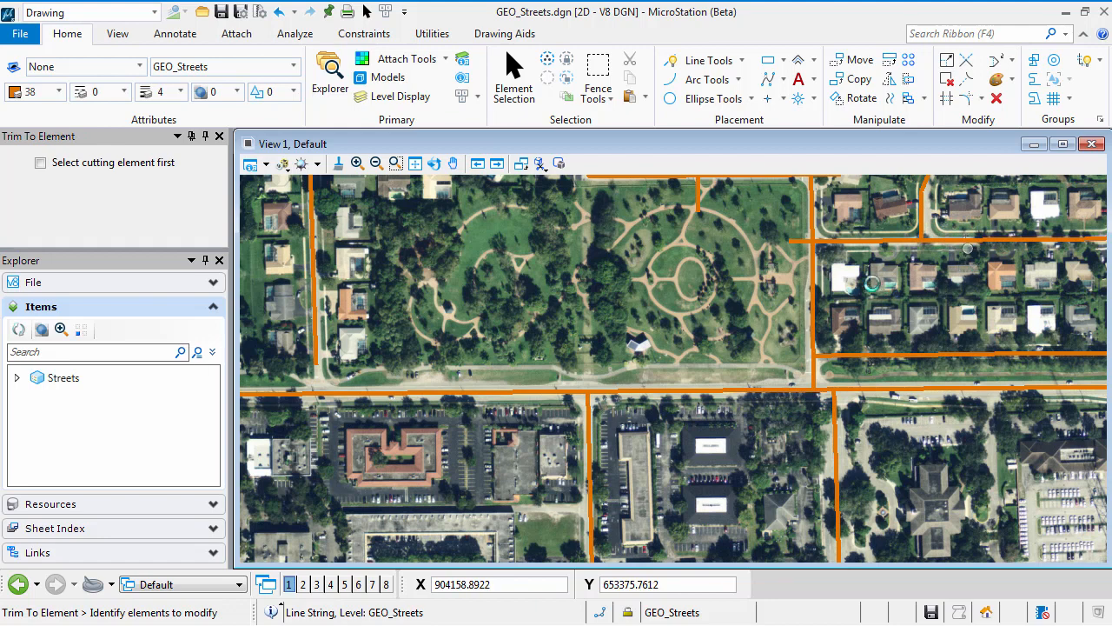
click(826, 260)
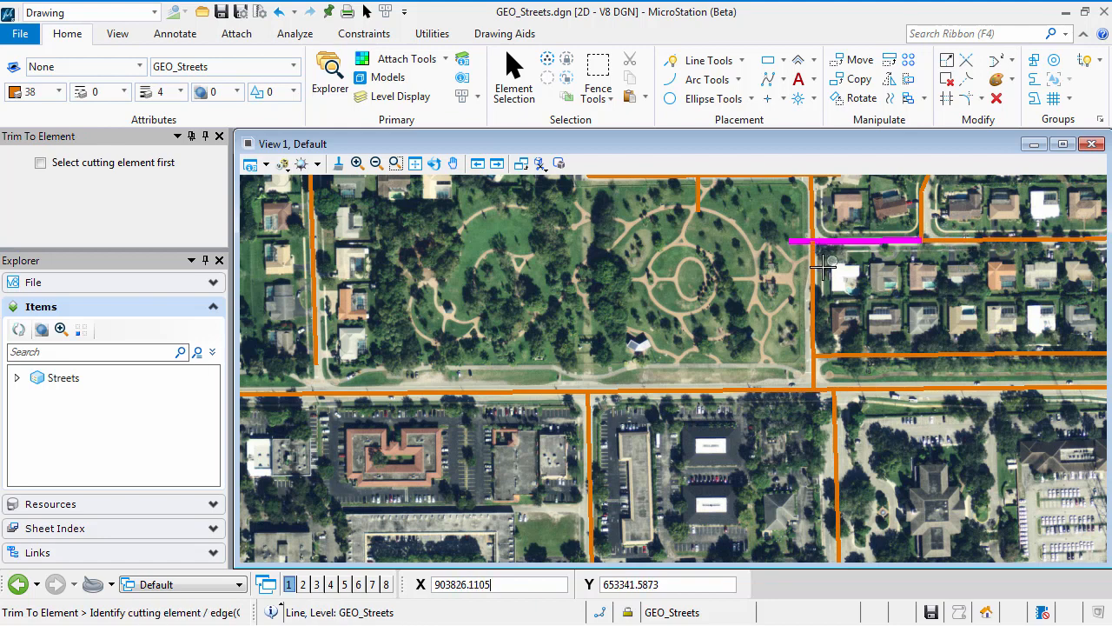
right_click(822, 268)
Step: Trim the south end of the street overshooting into the park back to the street along the park's northern edge
middle_drag(738, 261, 726, 352)
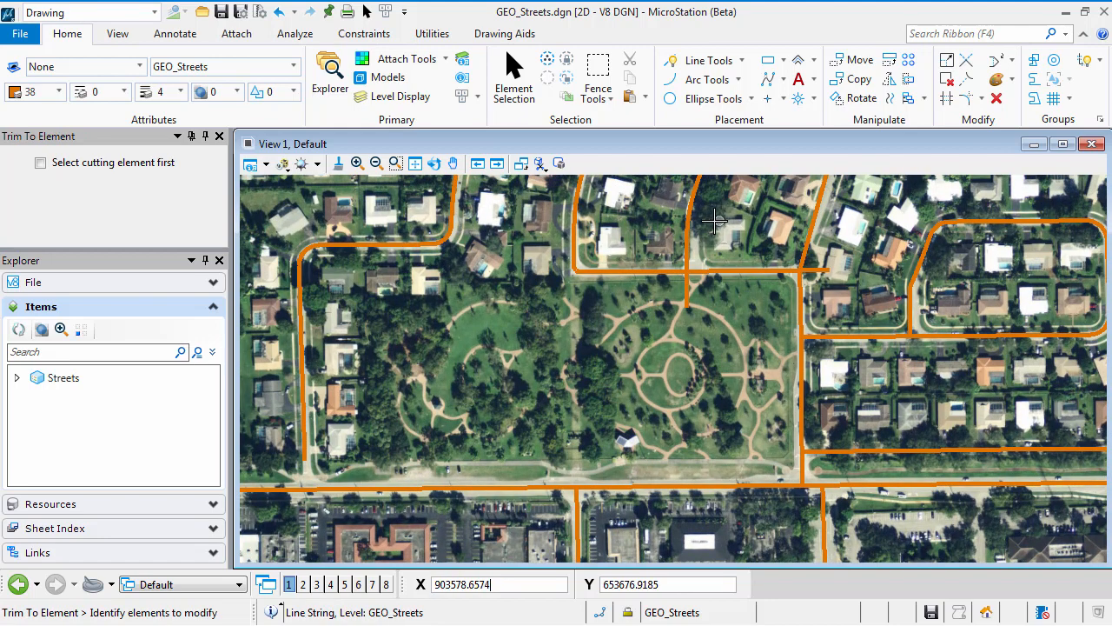
click(689, 226)
click(705, 272)
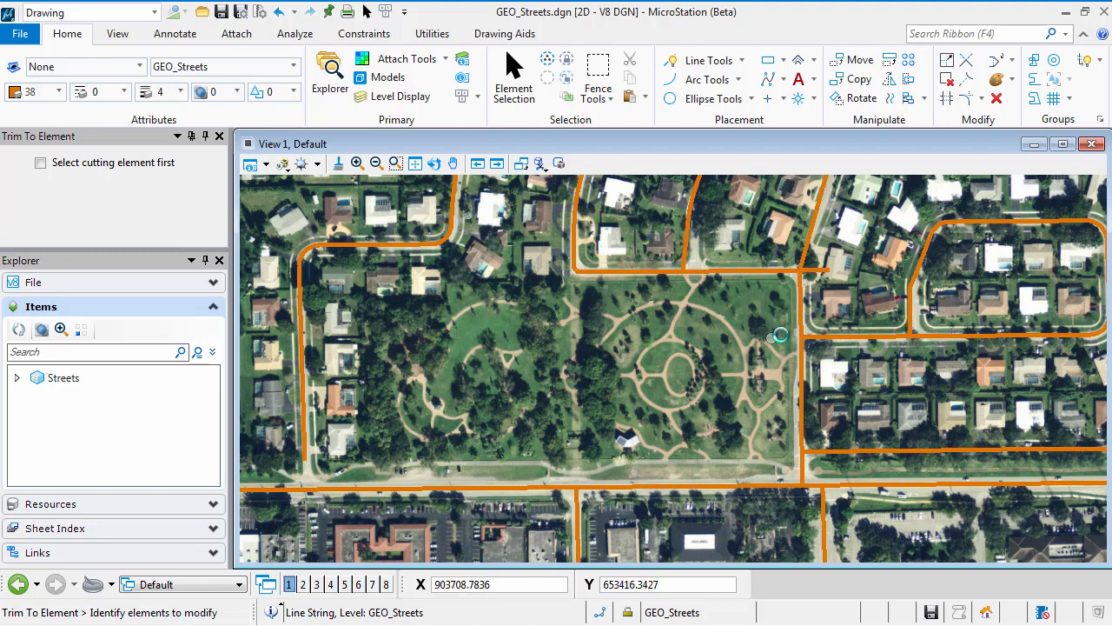